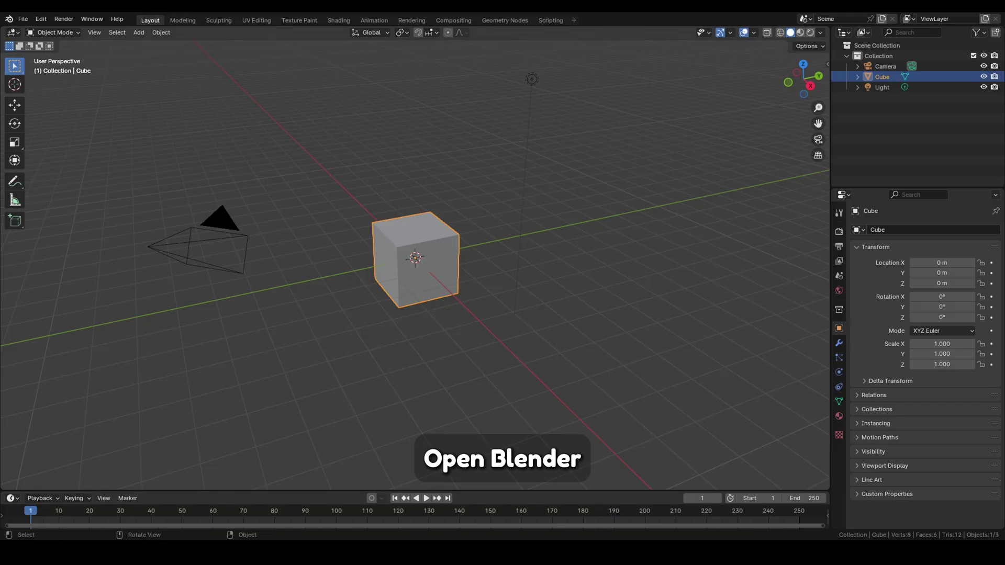
Delete every object in the default scene and add a new mesh cube at the origin
key(a)
key(x)
click(527, 306)
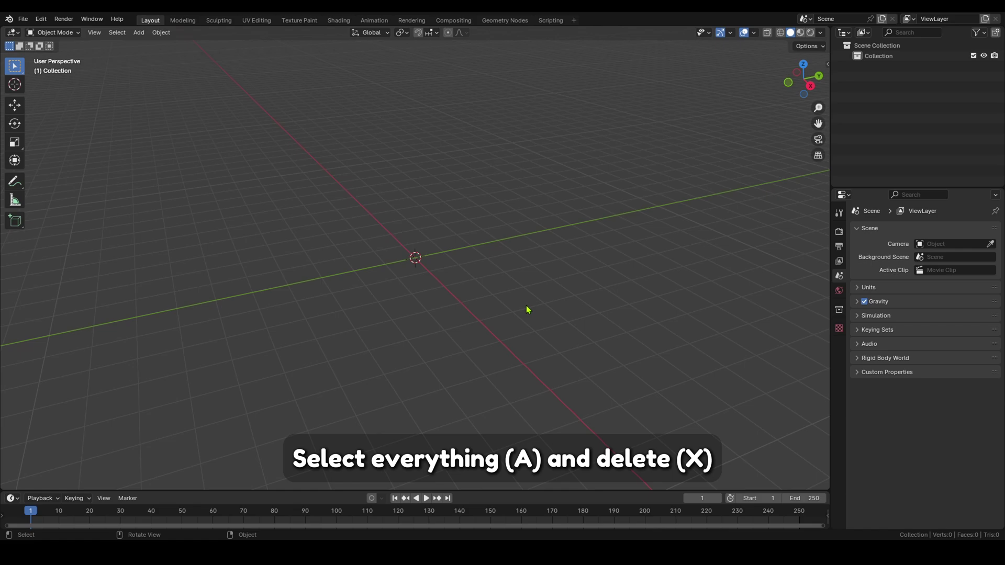
key(shift+a)
mouse_move(531, 320)
click(564, 330)
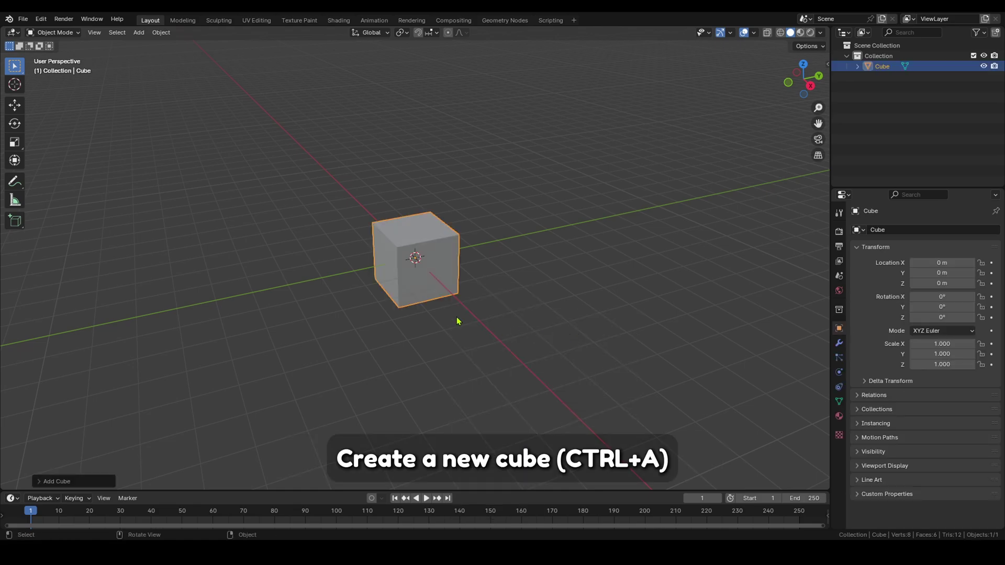
scroll(413, 265, up, 4)
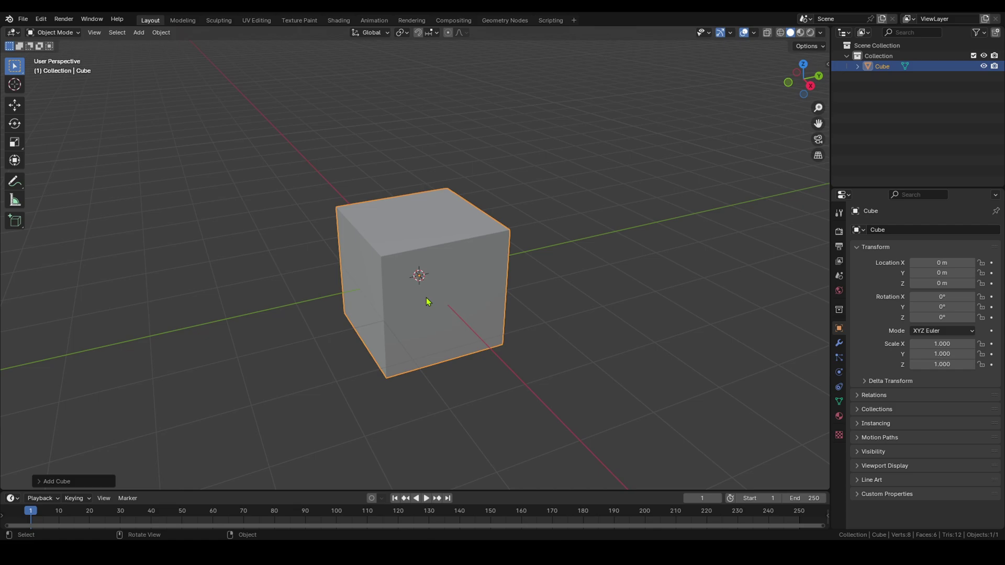
Save the scene as object.blend in the Godot project folder
click(23, 19)
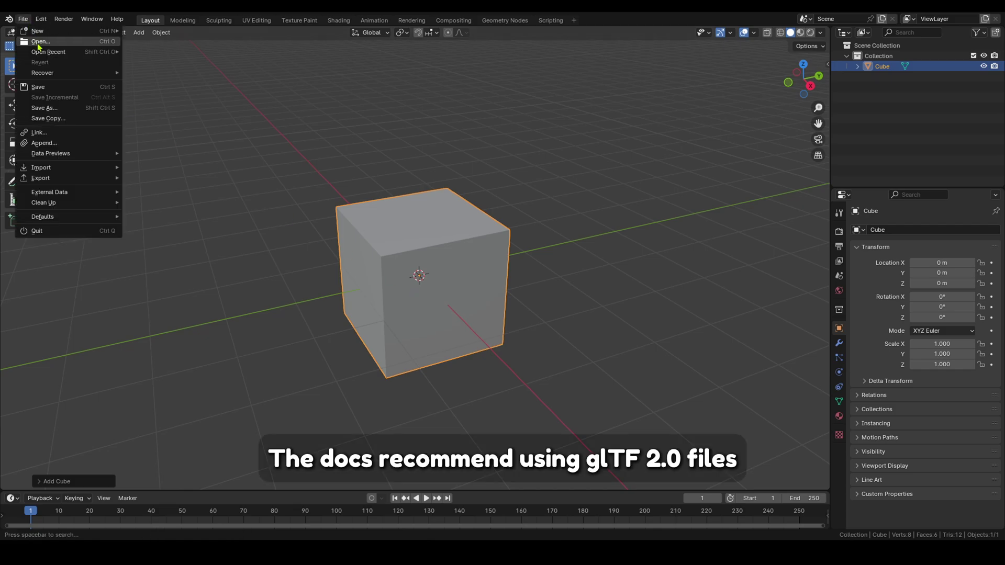
mouse_move(102, 181)
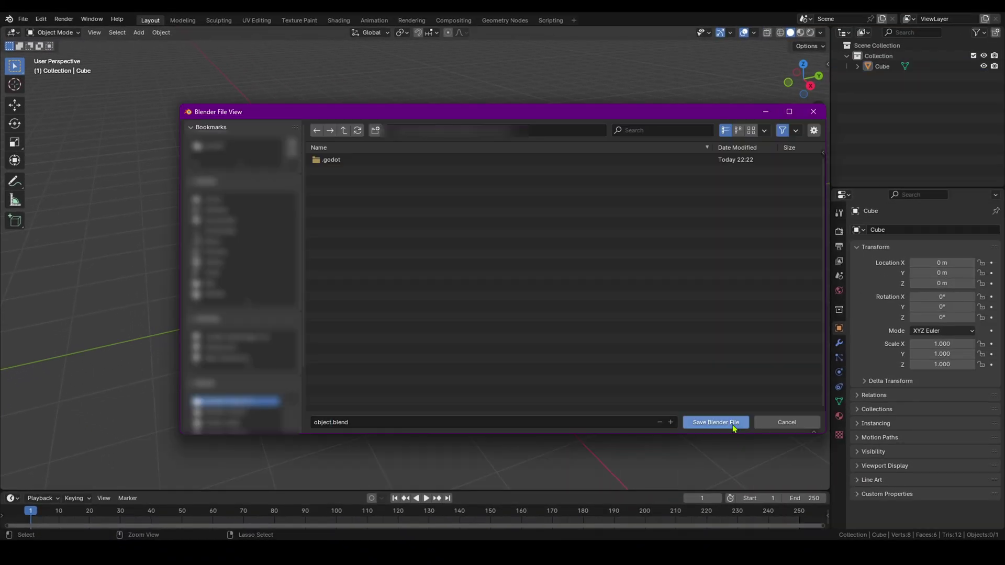
click(733, 425)
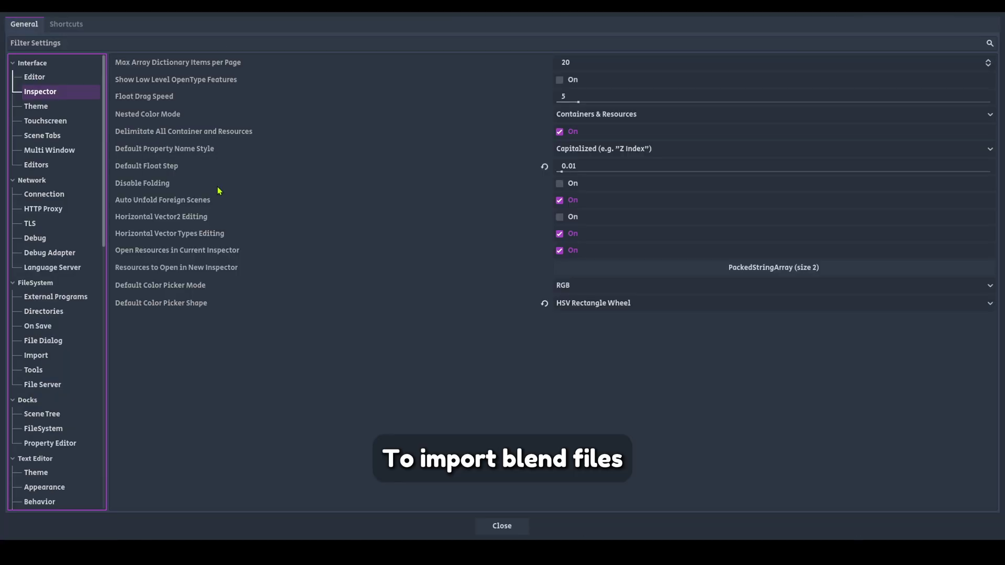
Switch to Godot's editor settings and examine the Blender path in the FileSystem import settings
scroll(82, 166, down, 5)
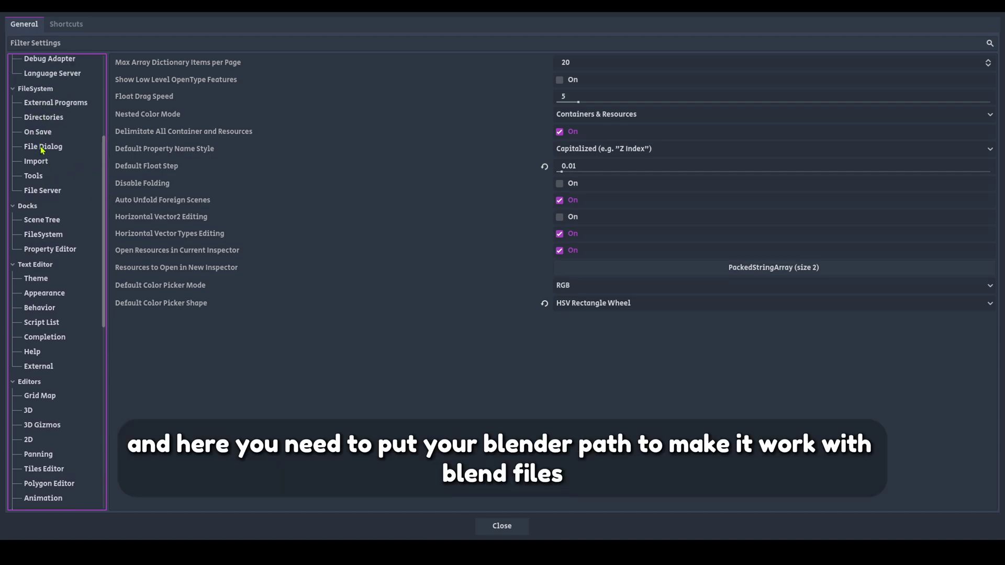
click(43, 163)
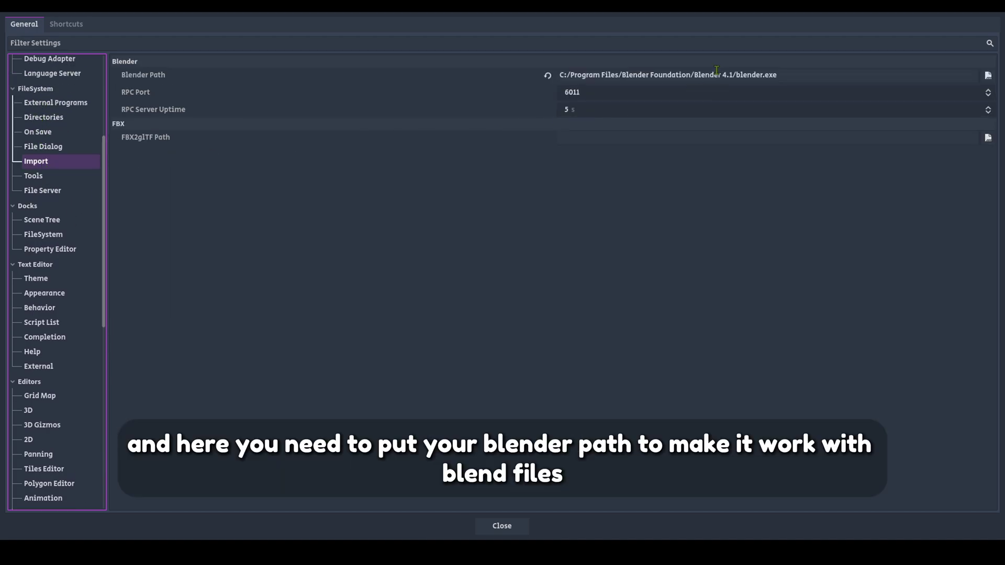
click(507, 73)
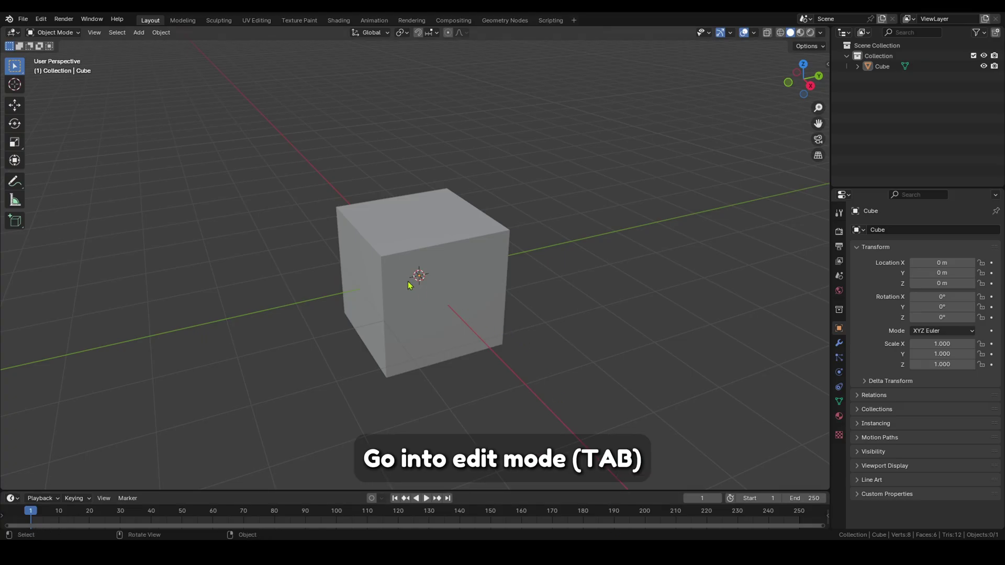
Switch to Blender and bevel one top edge of the cube with 6 segments to form a broad rounded side
click(375, 255)
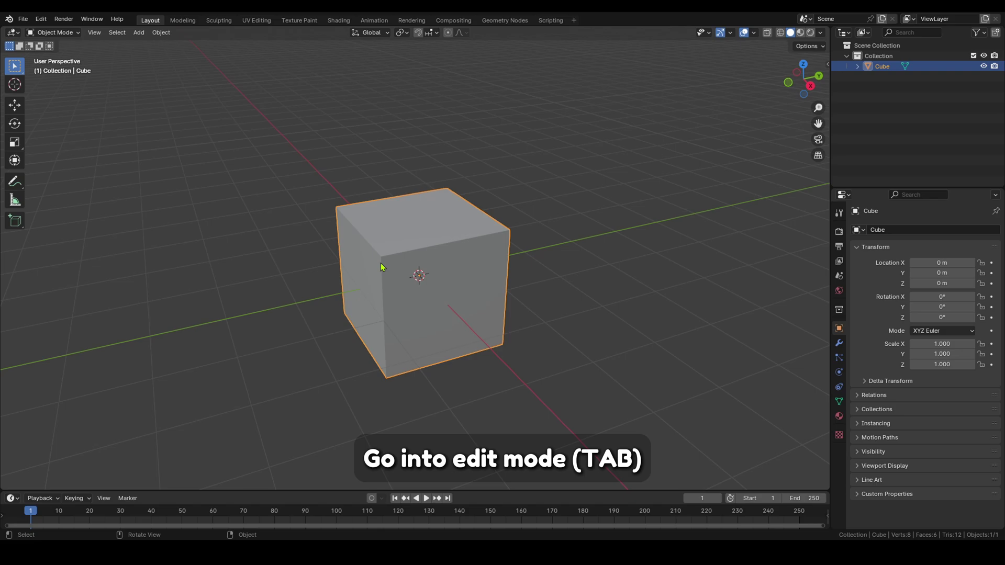
key(Tab)
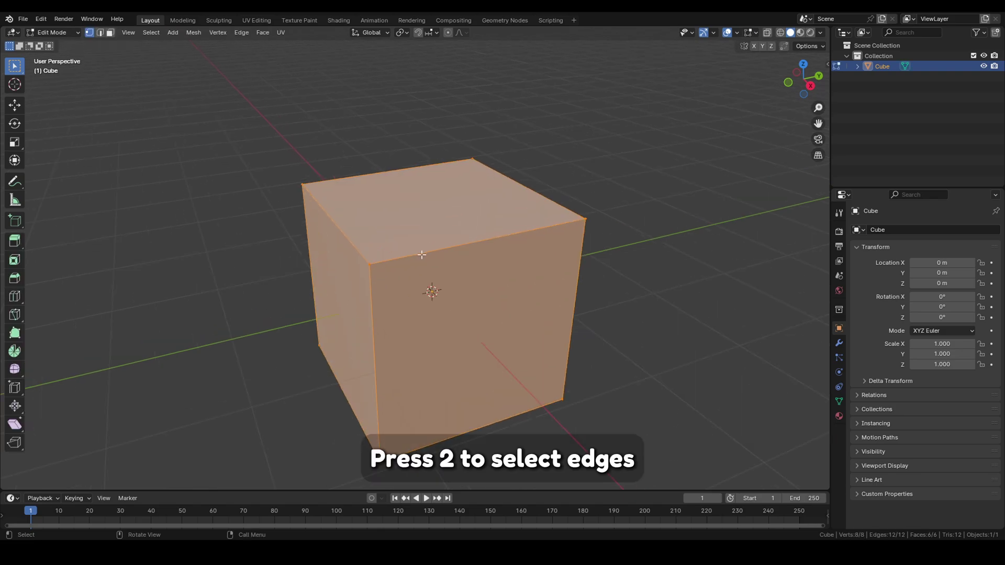
key(2)
click(432, 254)
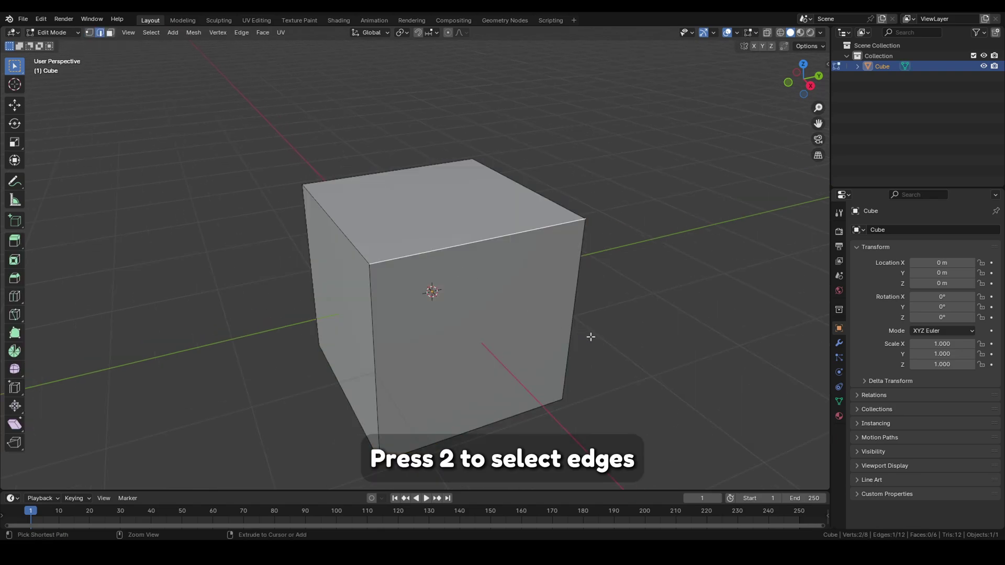
key(ctrl+b)
scroll(723, 329, up, 5)
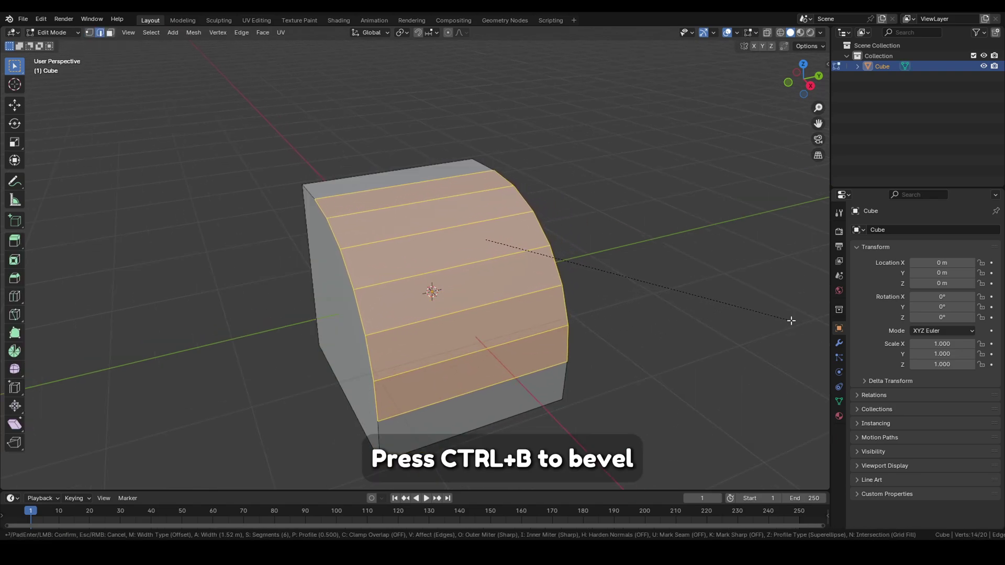
click(630, 294)
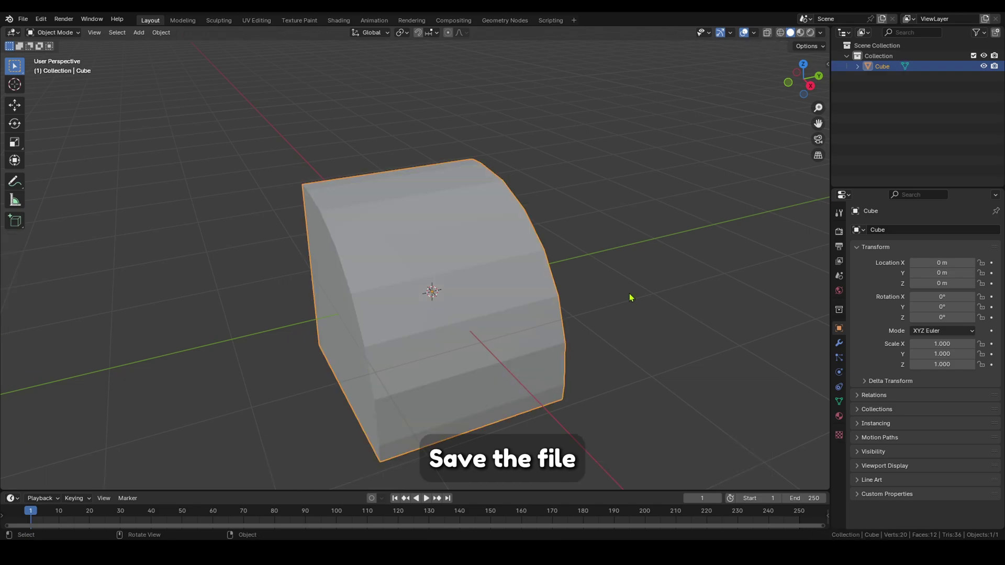
Save the Blender file and inspect the rounded model in Godot's 3D viewport
key(ctrl+s)
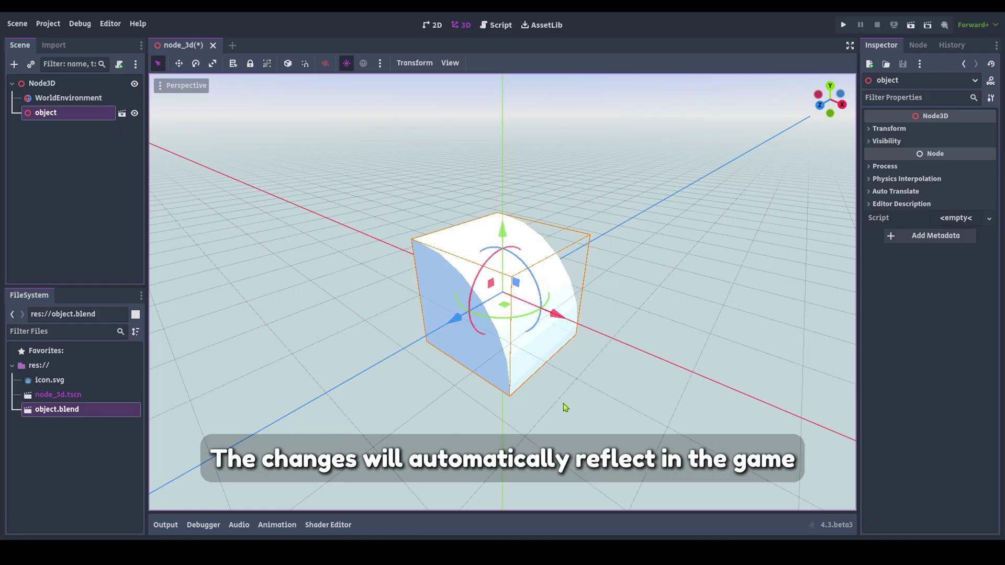
scroll(543, 359, up, 8)
mouse_move(541, 355)
middle_down()
mouse_move(404, 359)
mouse_move(545, 348)
middle_up()
scroll(445, 355, down, 5)
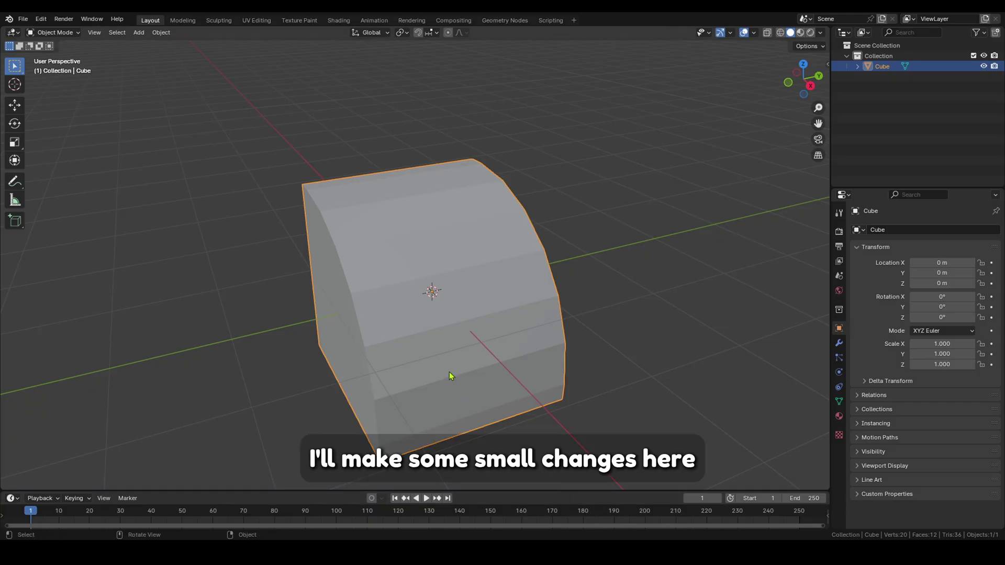
In Blender, bevel the edge loops around both curved end faces with 3 segments and about 0.14 m width, and save the file
key(Tab)
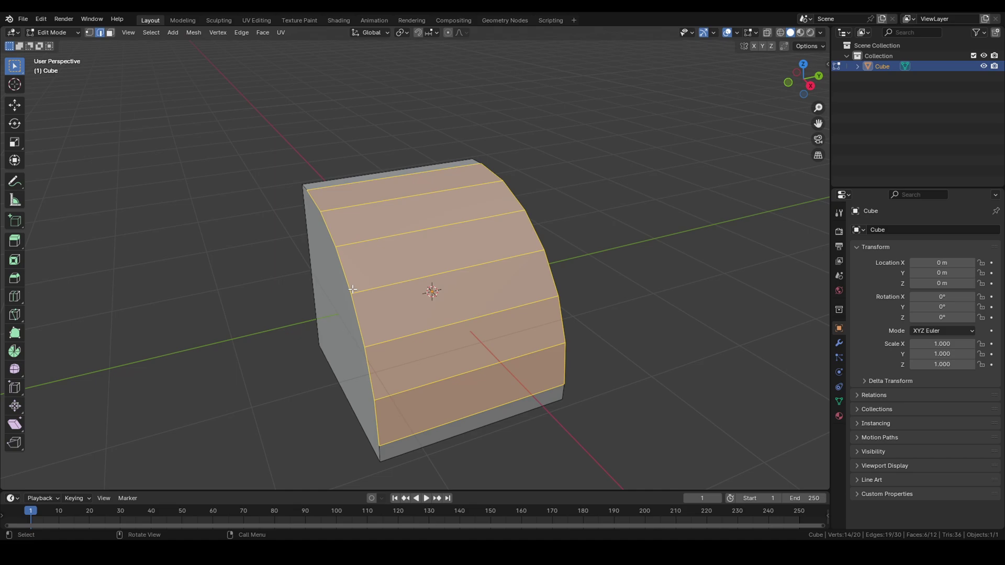
alt+click(340, 263)
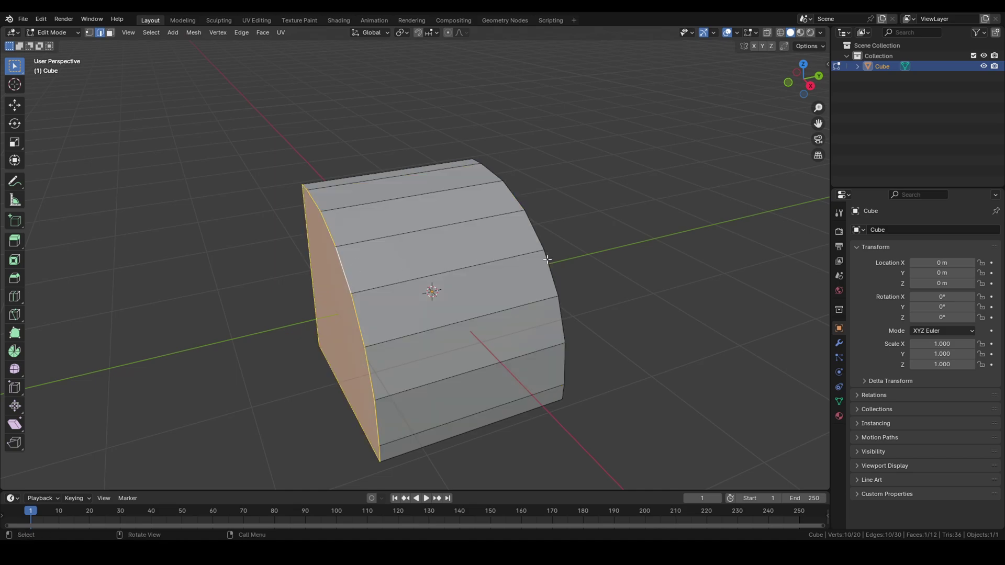
middle_drag(341, 264, 520, 289)
alt+shift+click(513, 293)
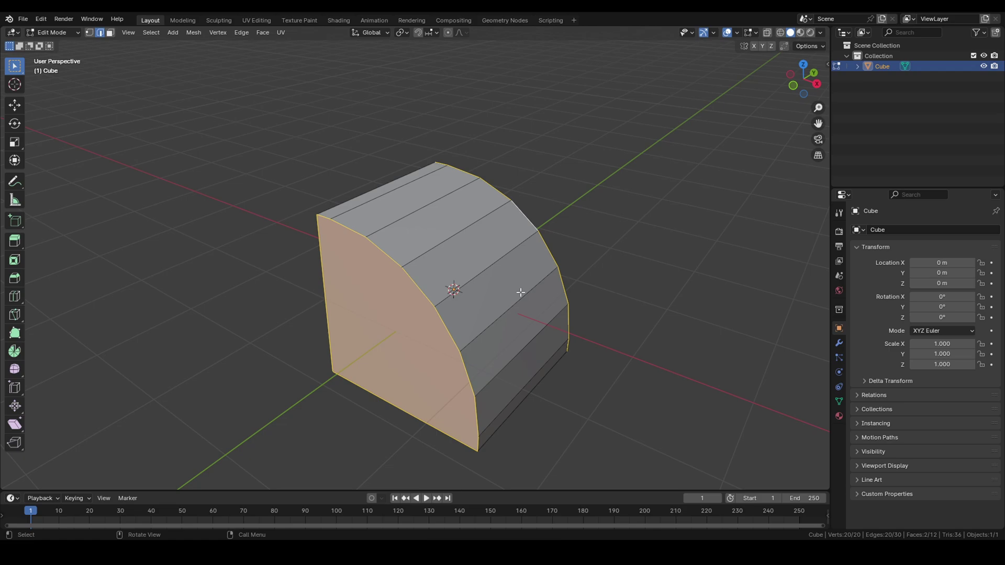
key(ctrl+b)
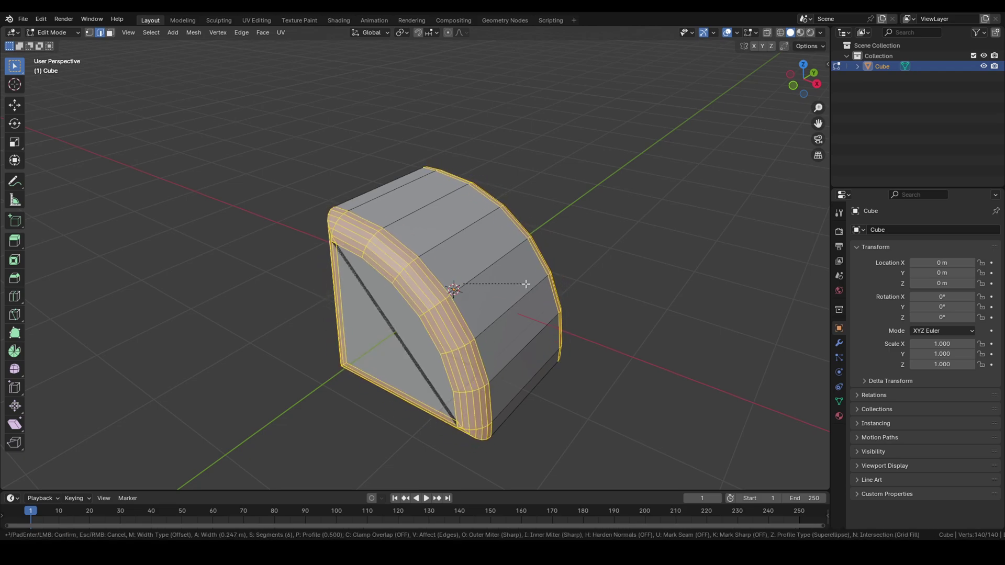
scroll(516, 287, down, 3)
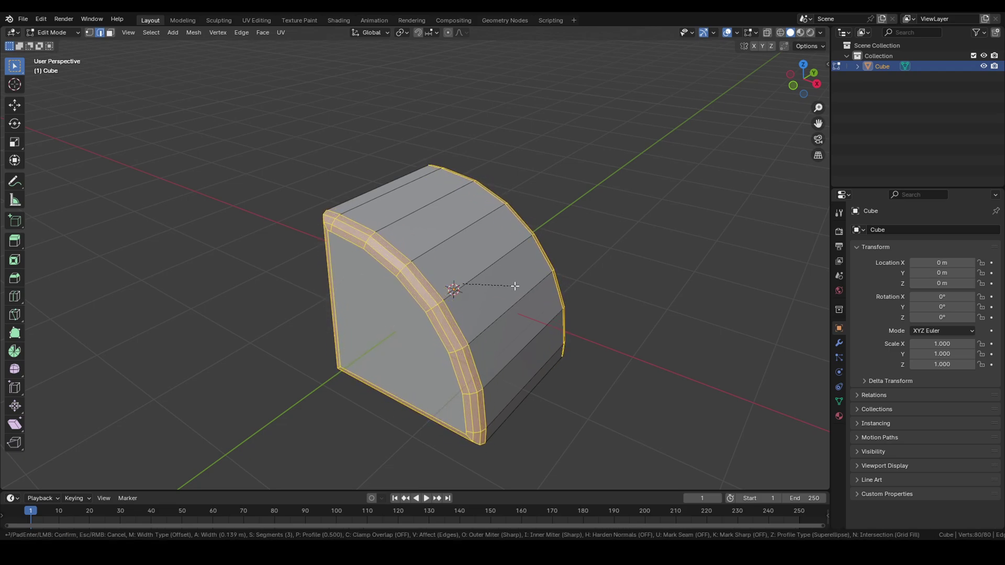
click(517, 288)
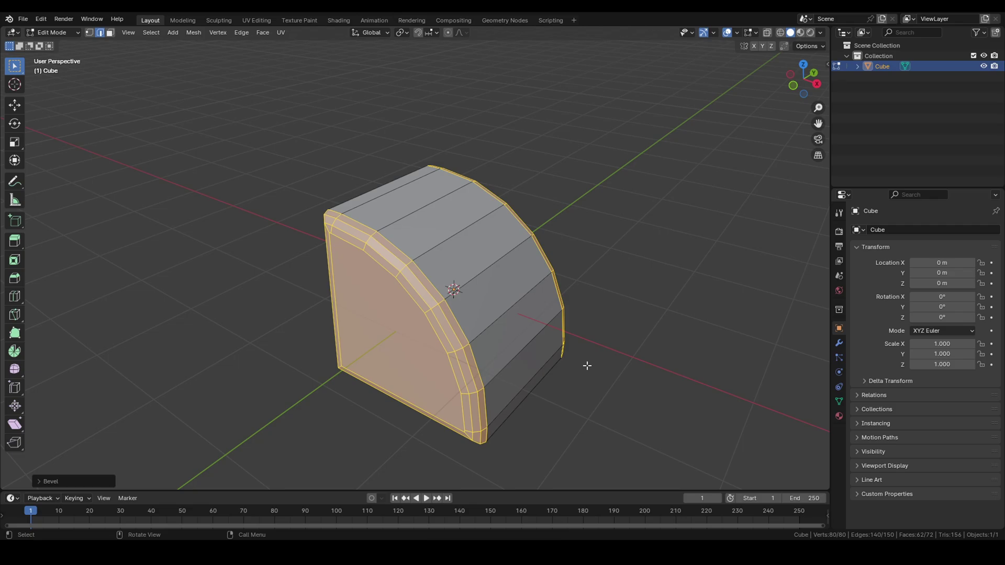
key(Tab)
click(590, 385)
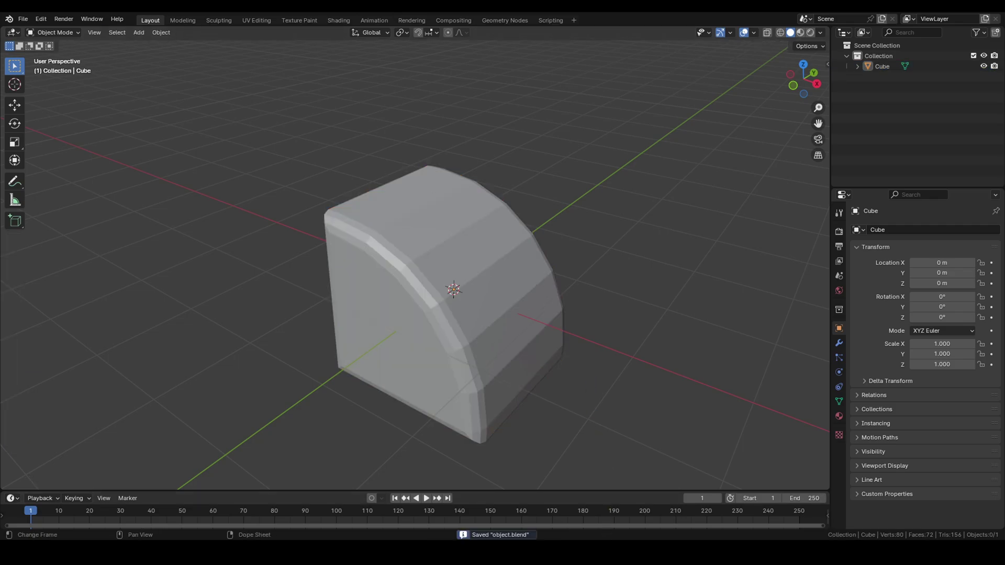
Switch to Godot and examine the bevelled end faces of the model up close
key(alt+Tab)
scroll(534, 374, up, 4)
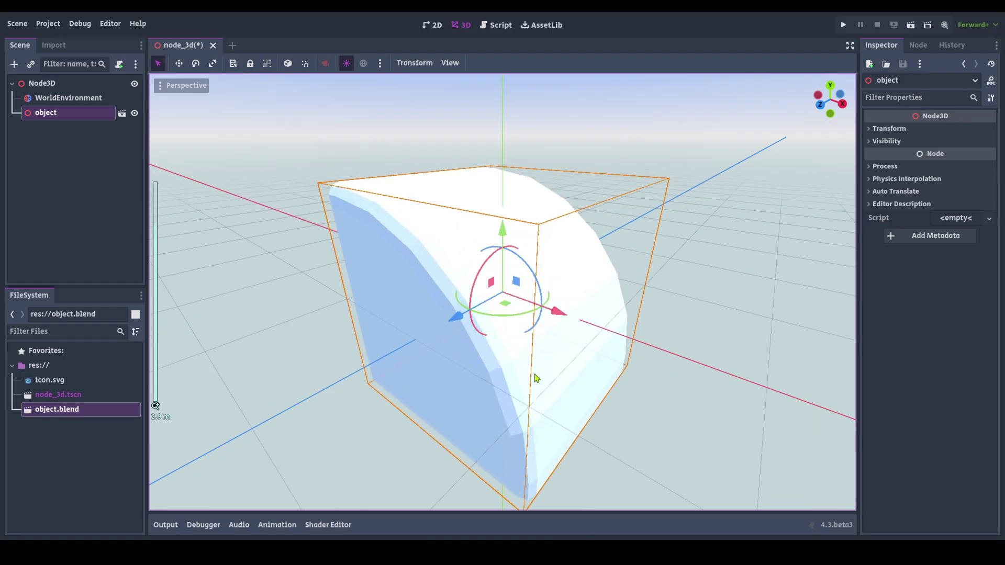
middle_drag(535, 374, 512, 367)
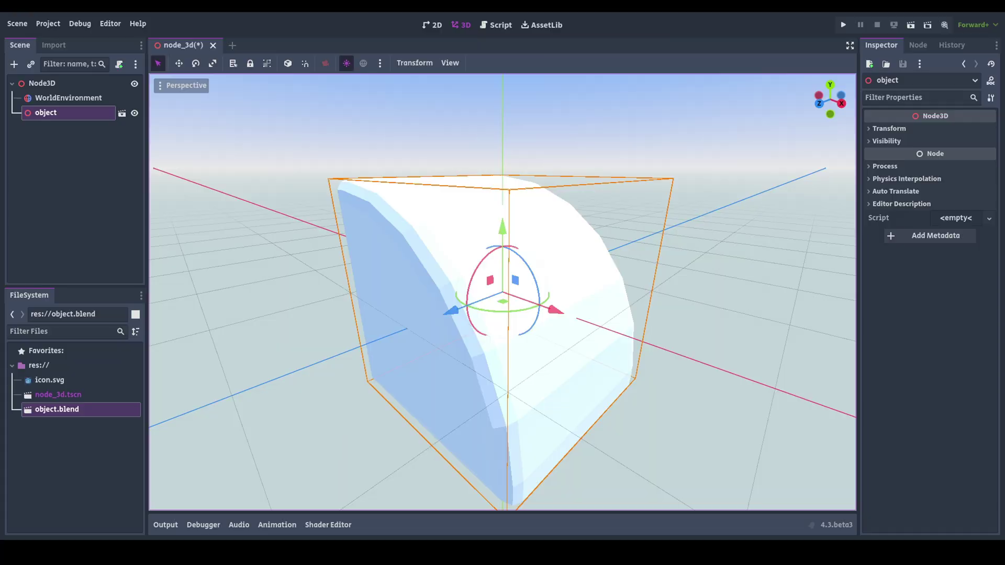
Switch to Blender, apply Shade Smooth to the cube and save the file
key(alt+Tab)
click(521, 308)
right_click(520, 307)
click(520, 307)
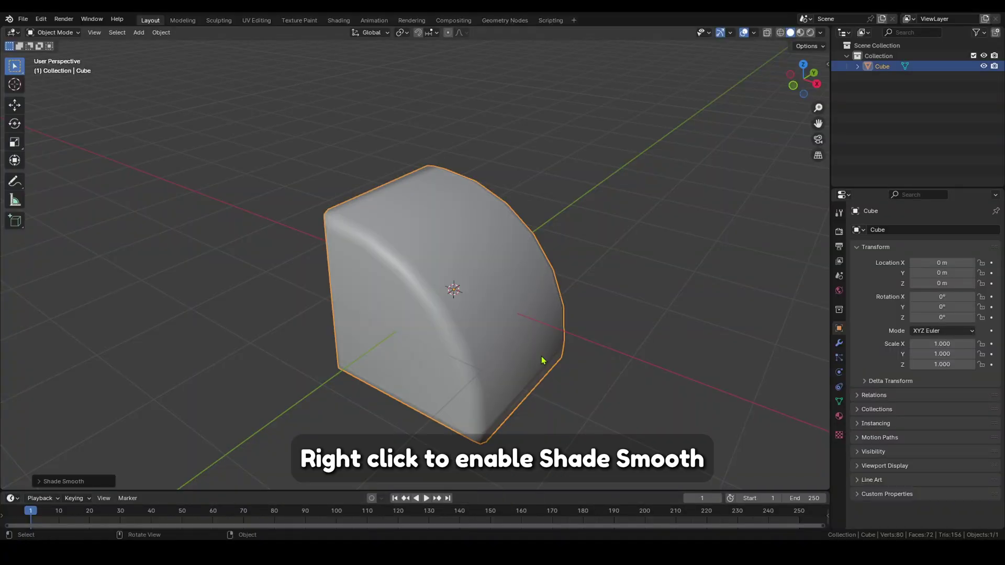
Switch to Godot and examine the smooth-shaded model
key(alt+Tab)
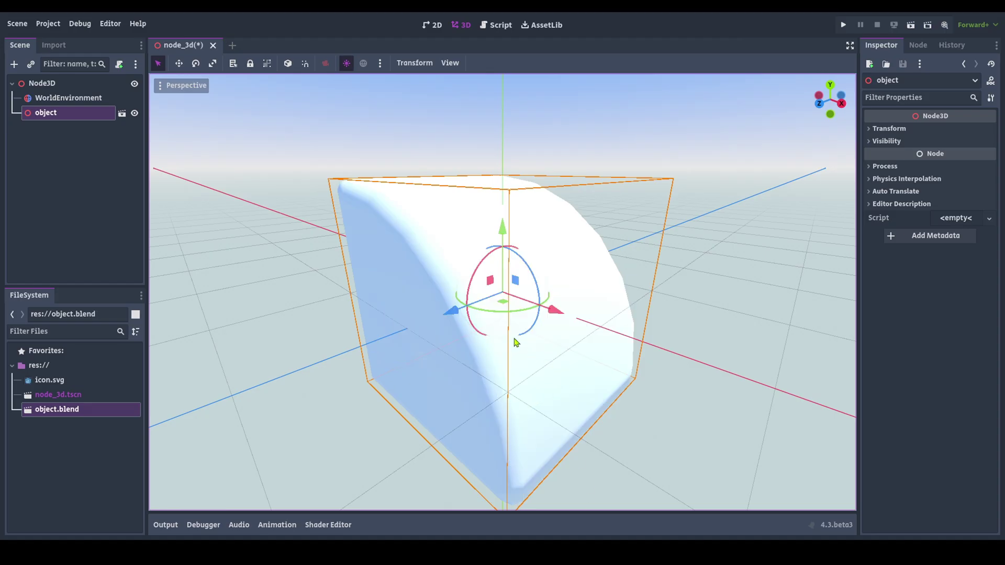
mouse_move(516, 342)
middle_down()
mouse_move(561, 354)
mouse_move(679, 324)
mouse_move(511, 344)
middle_up()
scroll(595, 340, down, 3)
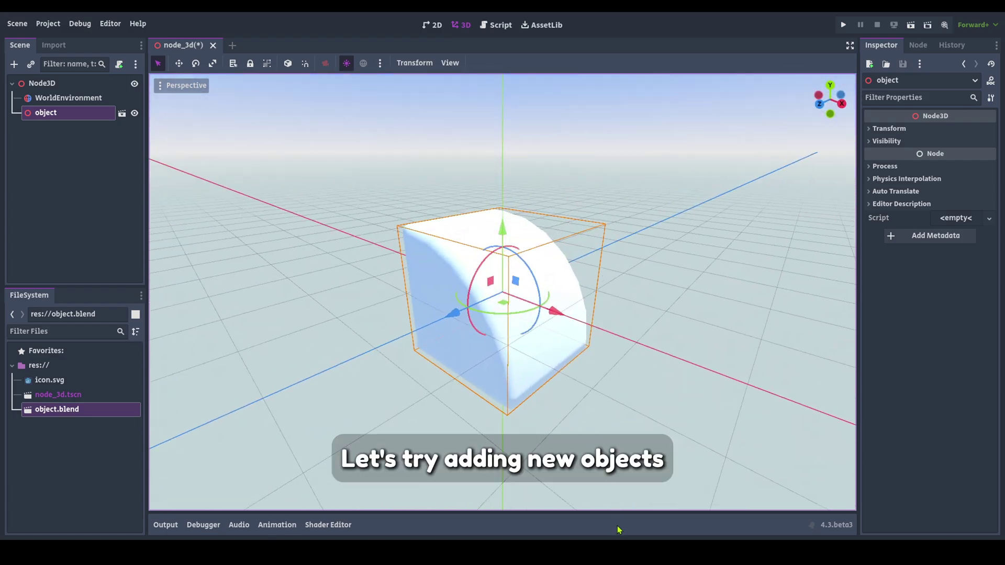
Switch to Blender and add a mesh plane to the scene
key(alt+Tab)
key(shift+a)
mouse_move(580, 333)
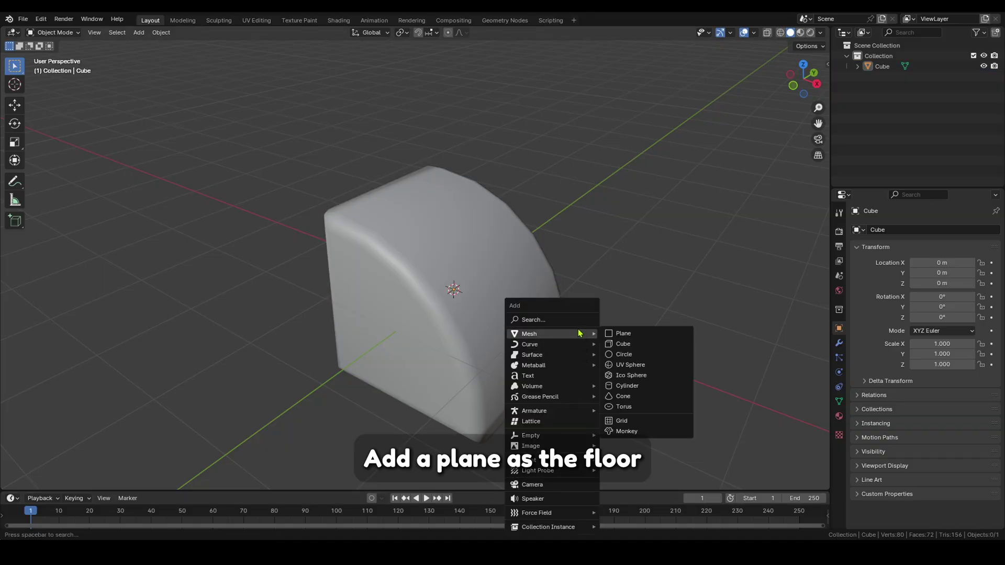
click(635, 336)
scroll(543, 347, down, 4)
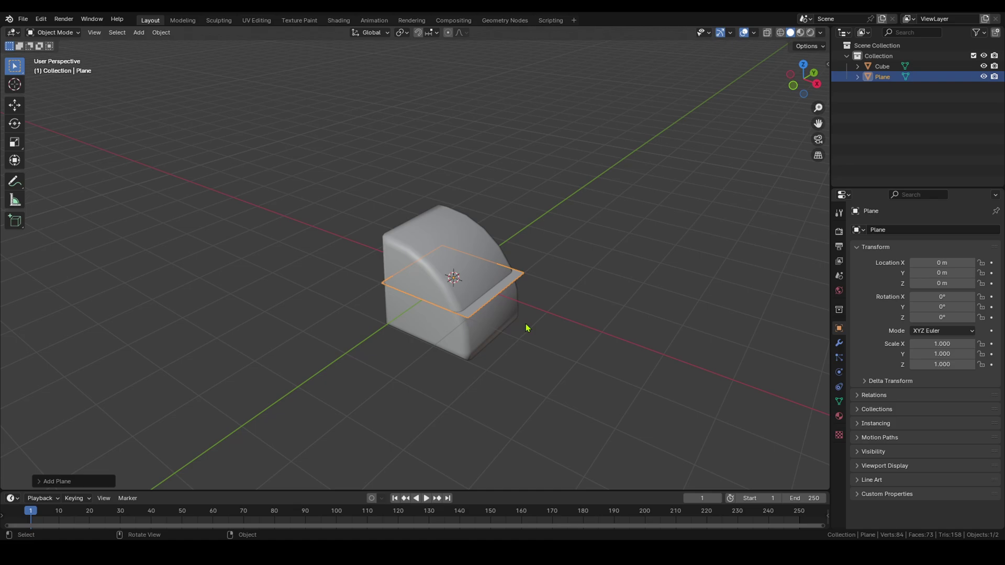
Lower the plane beneath the cube to about -1.24 m on Z and scale it up to about 5.25 as a floor
key(g)
key(z)
click(529, 375)
shift+middle_drag(530, 377, 458, 345)
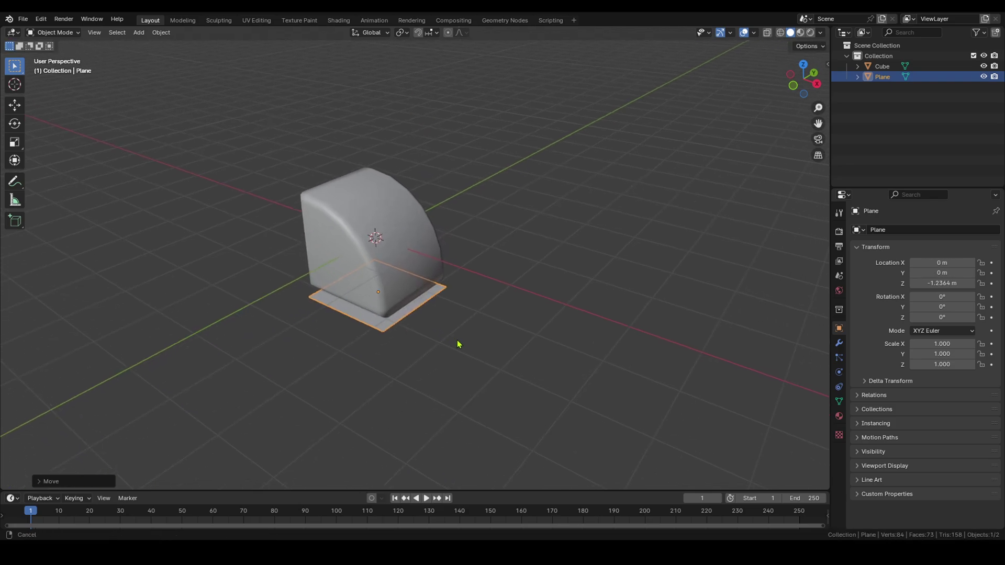
scroll(525, 337, down, 2)
key(s)
click(116, 247)
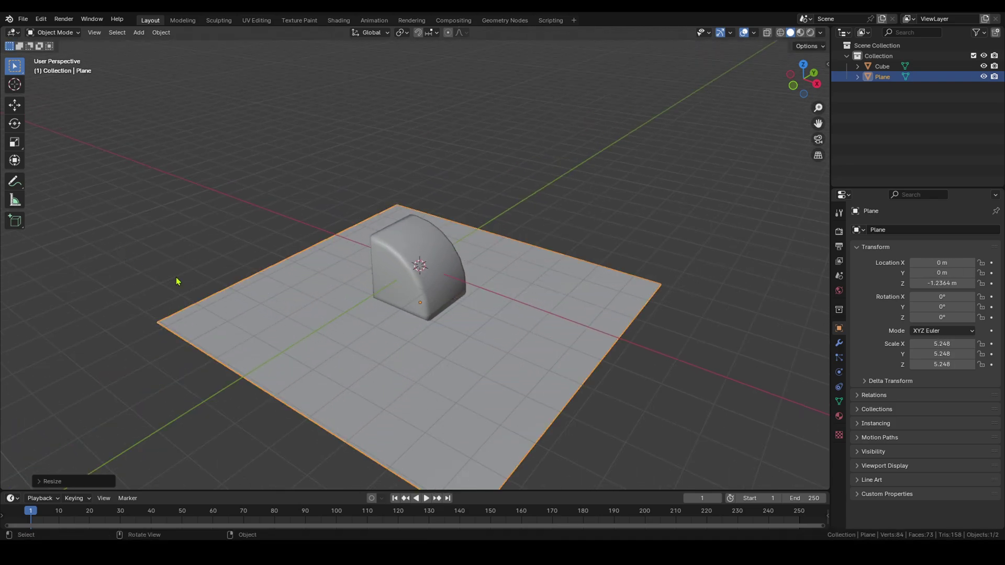
scroll(417, 312, up, 3)
Save the Blender file and view the model with its floor in Godot
key(ctrl+s)
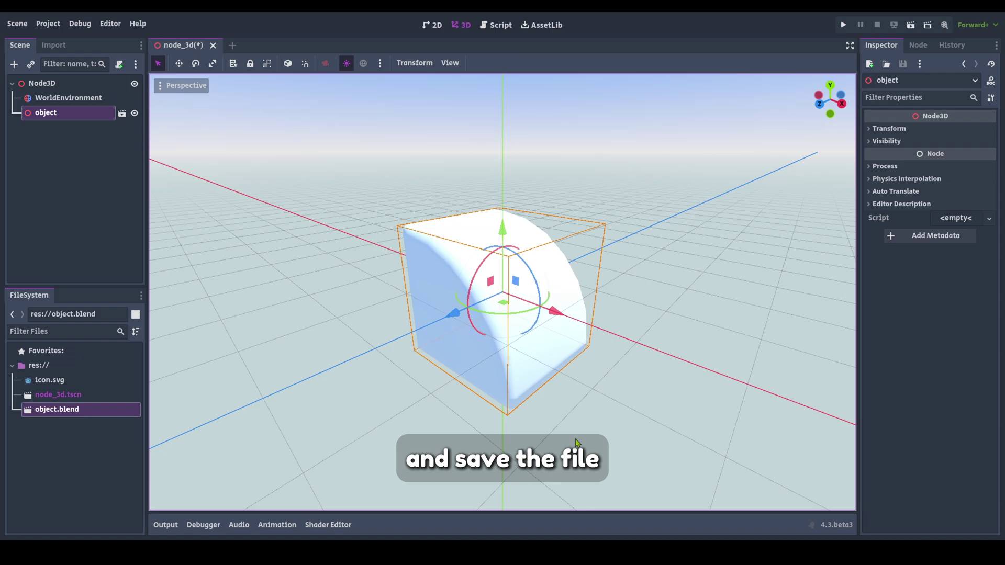
right_drag(569, 342, 587, 351)
key(s)
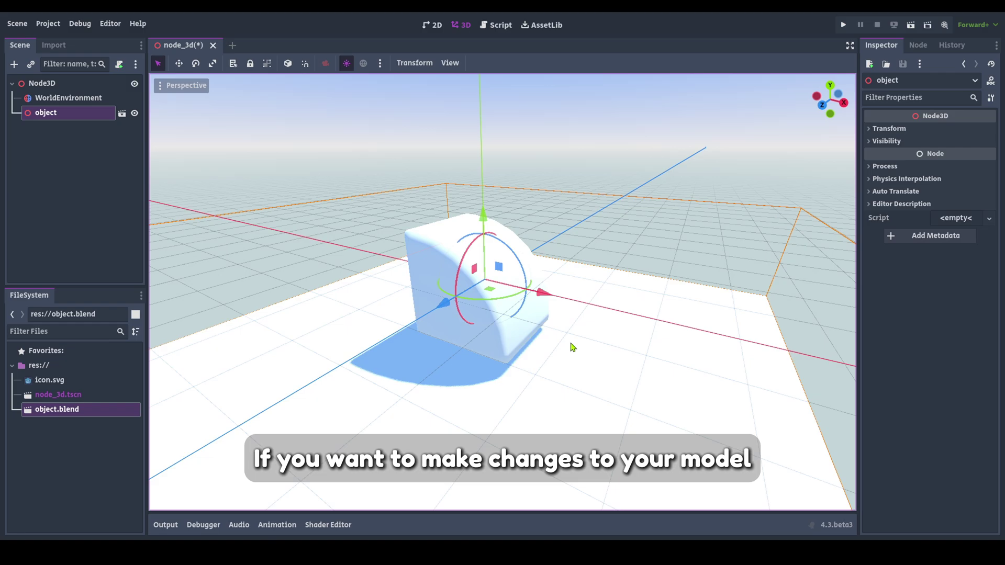
Try making the object instance local and transforming its Cube child in the viewport, and undo these changes
right_click(68, 117)
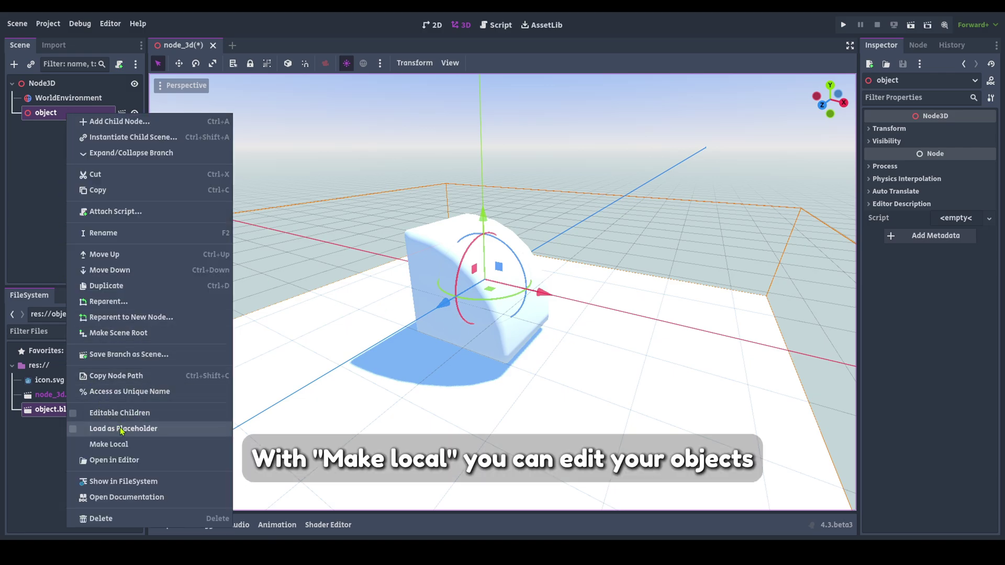
click(152, 445)
click(62, 127)
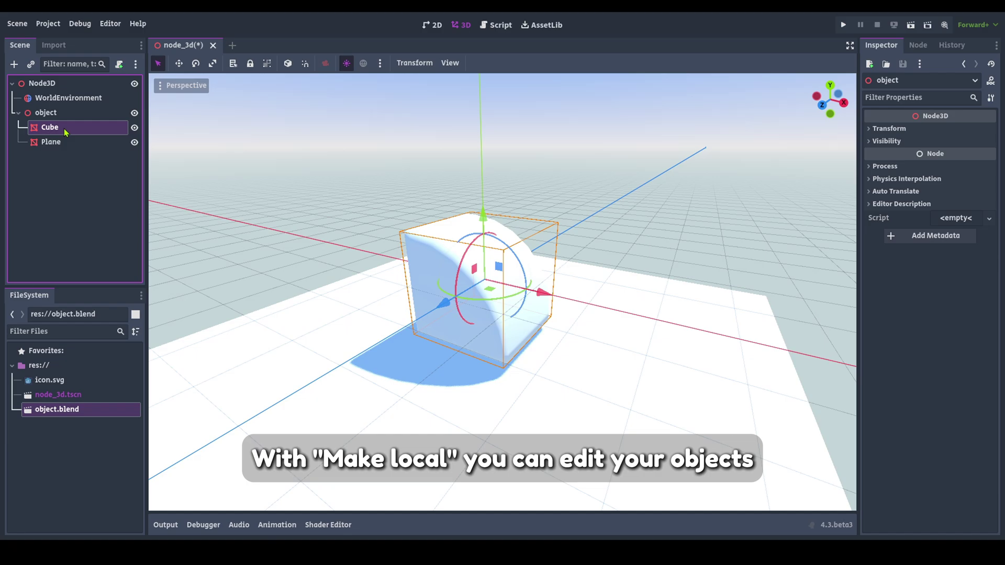
drag(542, 298, 377, 284)
key(ctrl+z)
drag(459, 276, 651, 187)
key(ctrl+z)
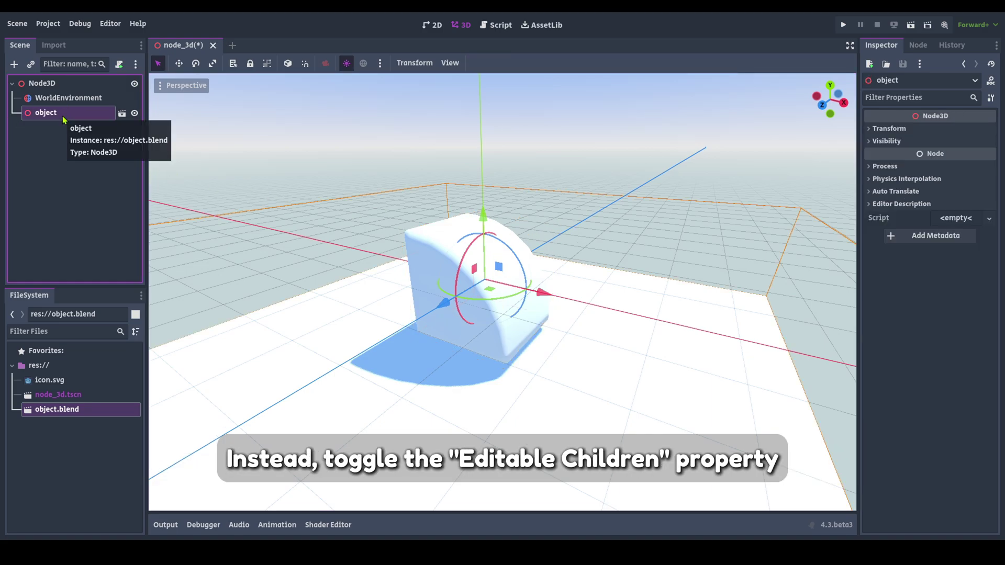
Try enabling Editable Children on the object instance to edit its Cube child, and undo it
right_click(64, 120)
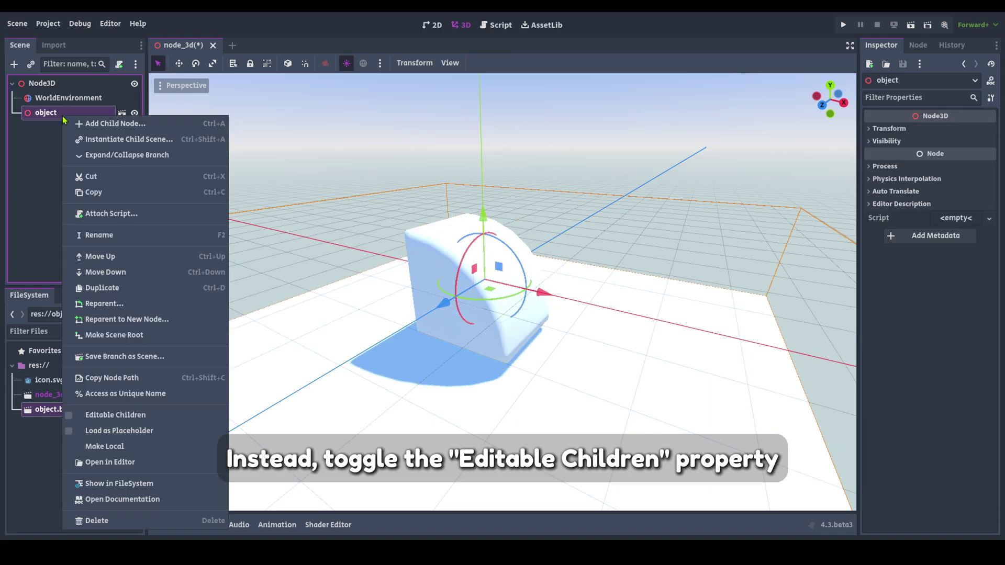
click(157, 416)
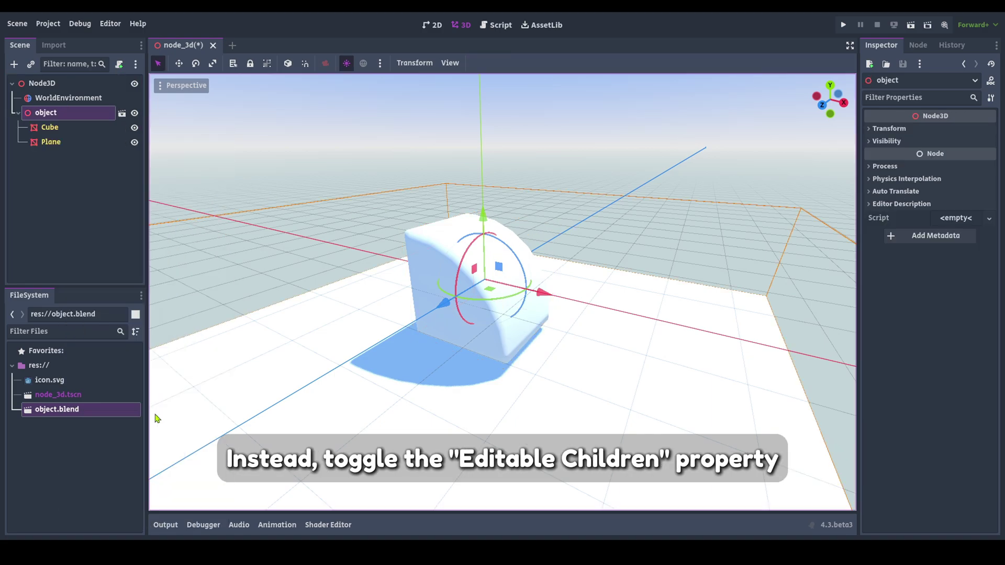
click(74, 129)
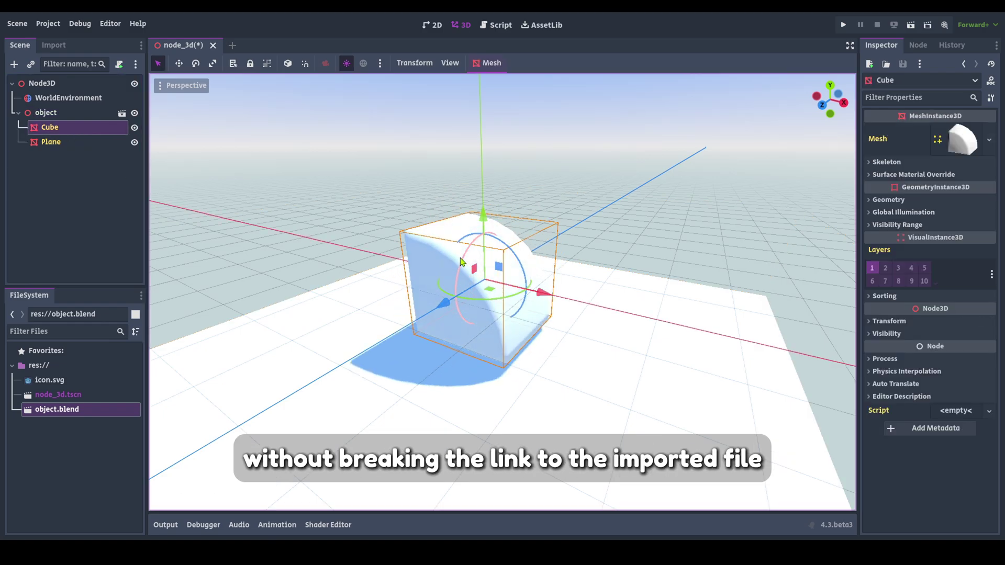
key(ctrl+z)
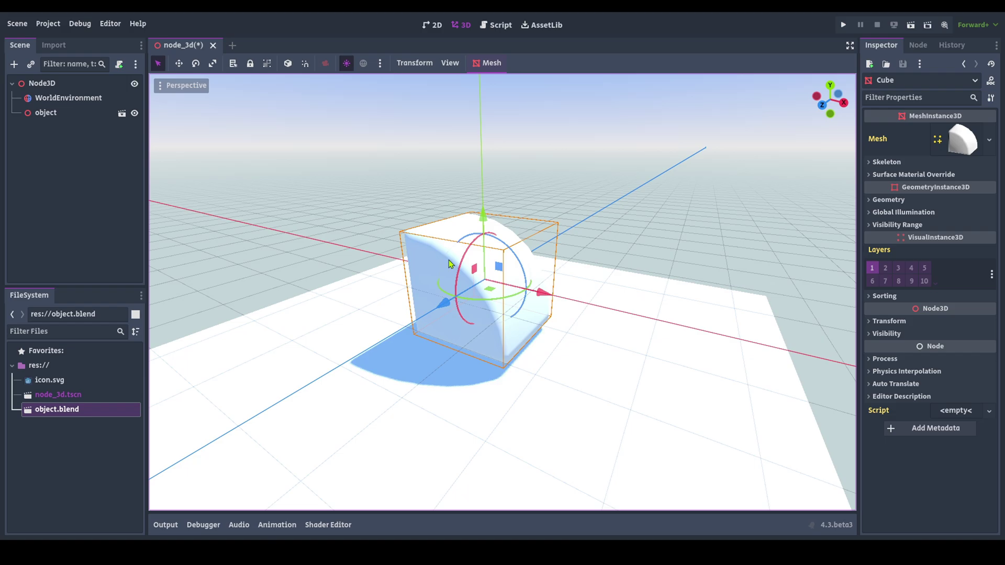
Make the object instance local in the scene tree
right_click(61, 110)
click(135, 390)
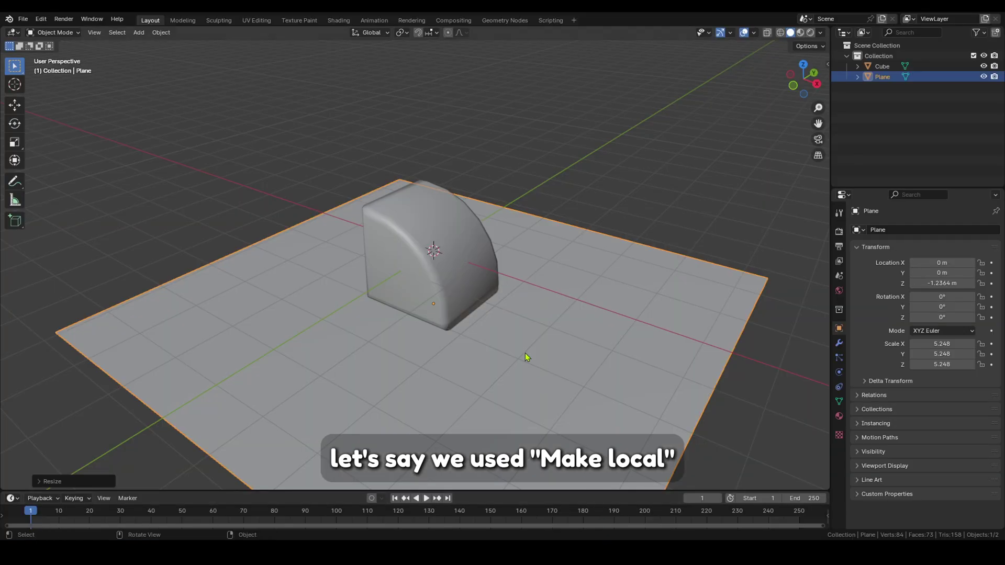
Switch to Blender, add a UV sphere moved along X to about 2.71 m, and save the file
key(shift+a)
mouse_move(610, 226)
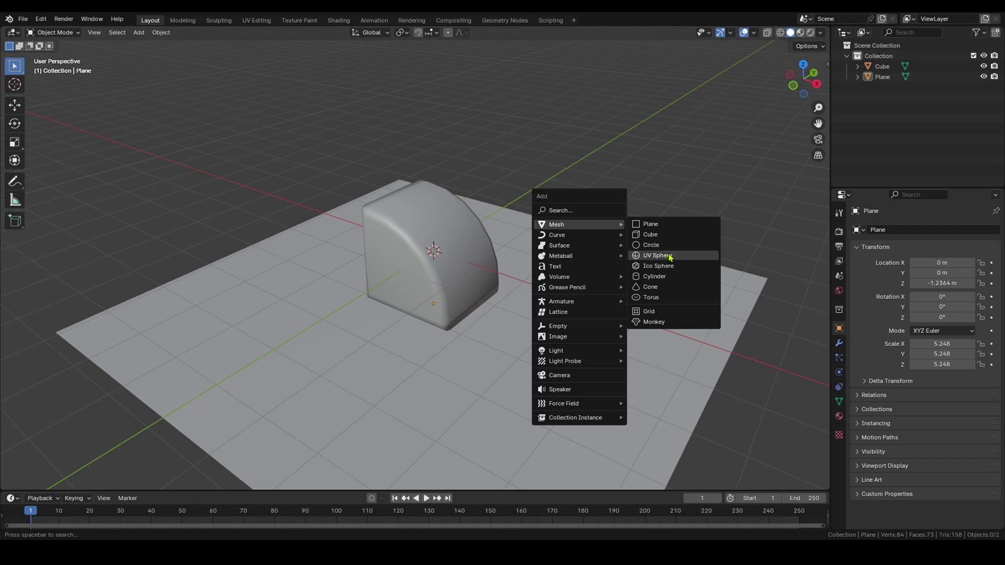
click(639, 257)
key(g)
key(x)
click(567, 420)
key(ctrl+s)
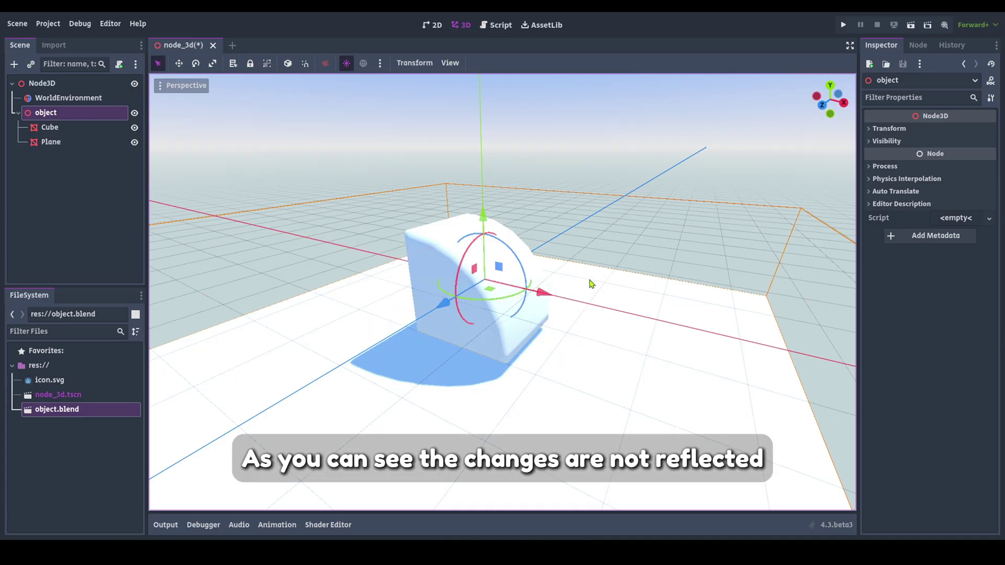
In Godot, delete the local object node and instance object.blend again under the Node3D root
mouse_move(589, 284)
right_down()
mouse_move(618, 298)
mouse_move(588, 283)
right_up()
click(48, 126)
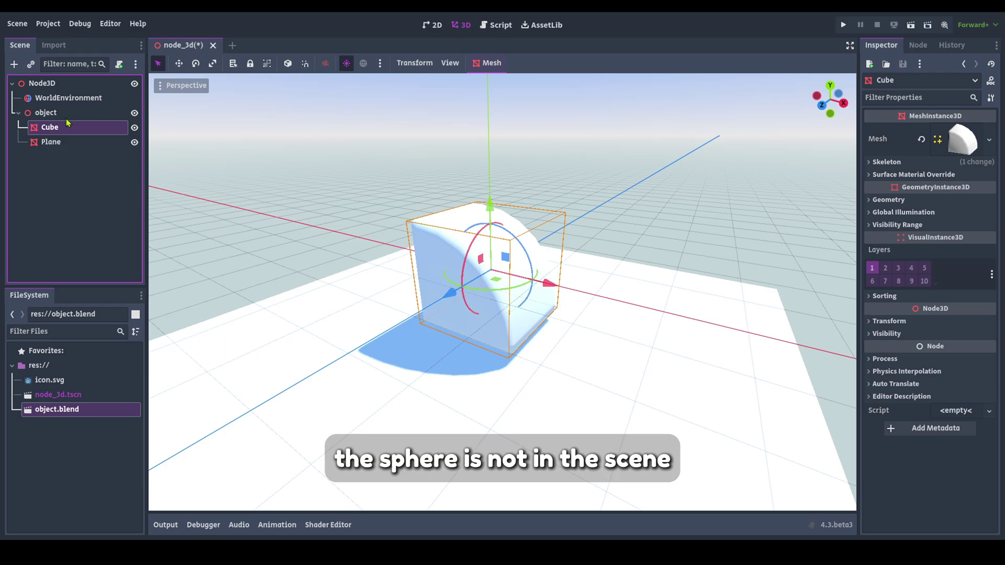
click(65, 116)
key(shift+Delete)
drag(64, 404, 71, 88)
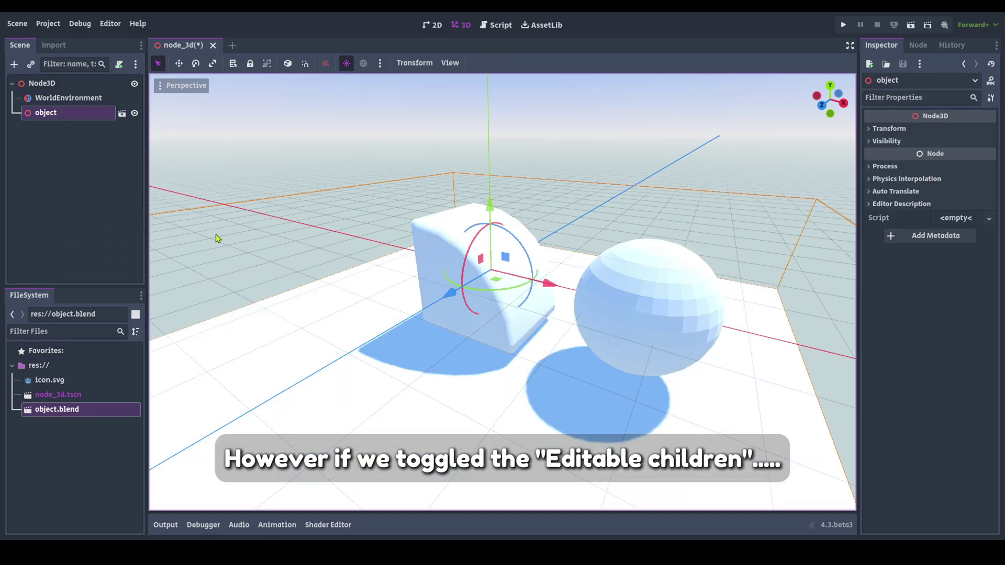
Enable Editable Children on the new object instance and select its Sphere child
right_click(57, 114)
click(128, 415)
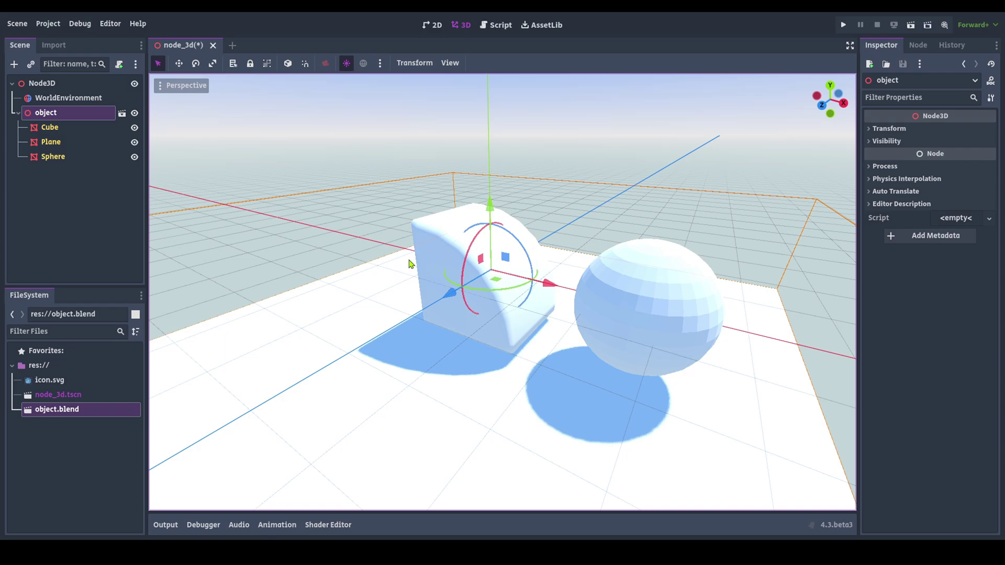
click(65, 157)
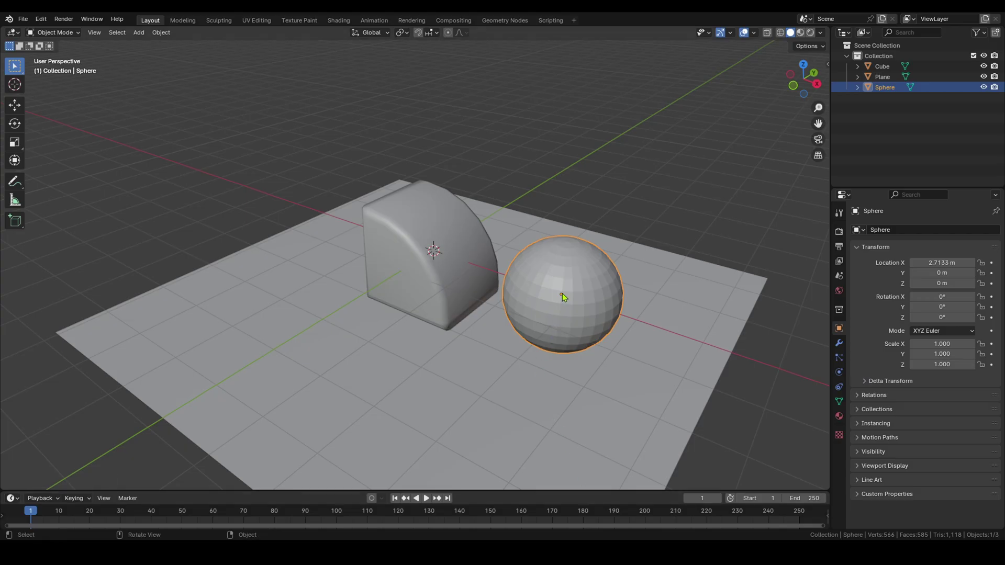
Switch to Blender, delete the sphere and save the file before returning to Godot
key(Delete)
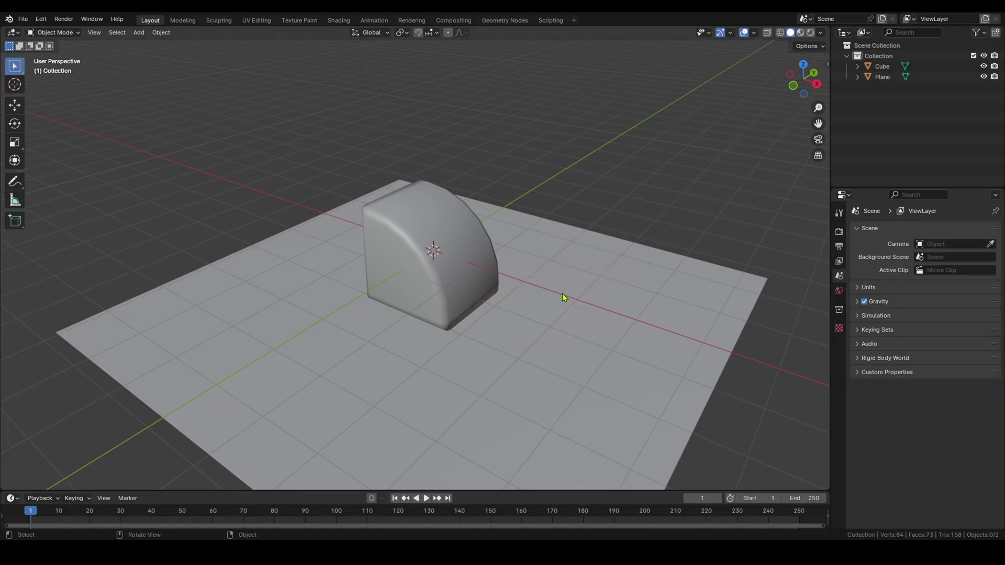
key(ctrl+s)
key(alt+Tab)
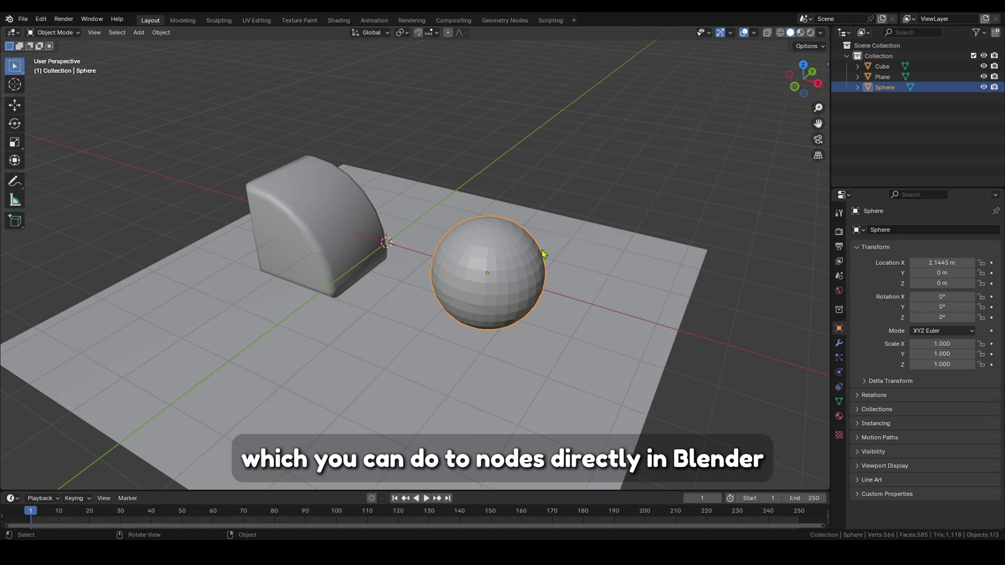
In Blender, rename the floor plane as Plane-col so that it imports with a collision object
click(418, 331)
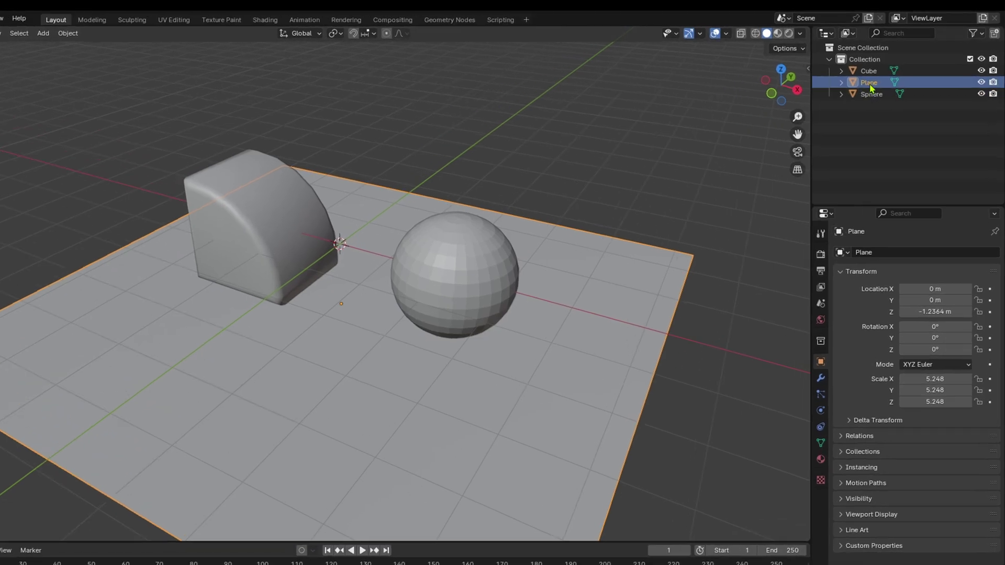
double_click(899, 78)
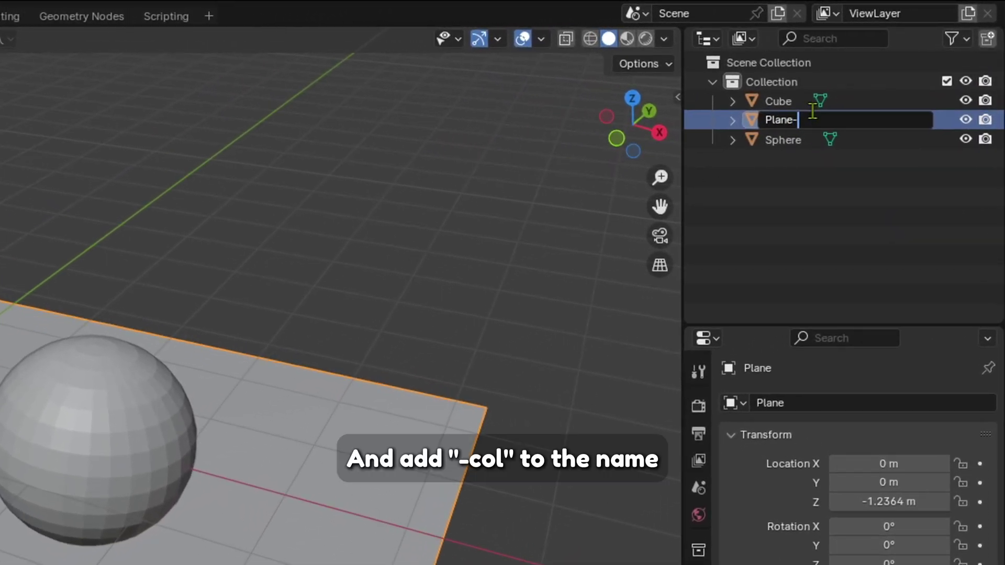
text(-col)
key(Return)
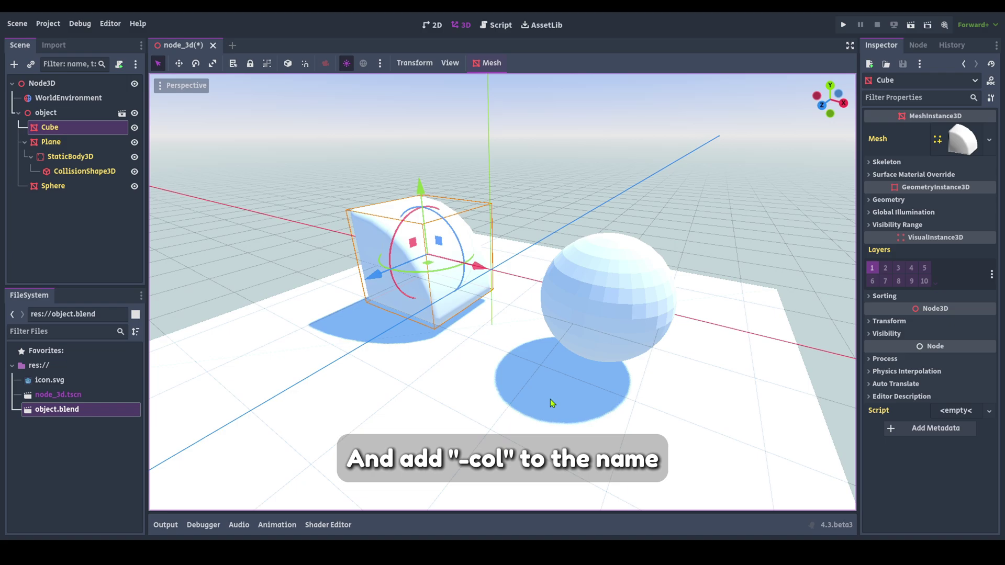
In Godot, examine the Plane node with its StaticBody3D and CollisionShape3D children
click(63, 145)
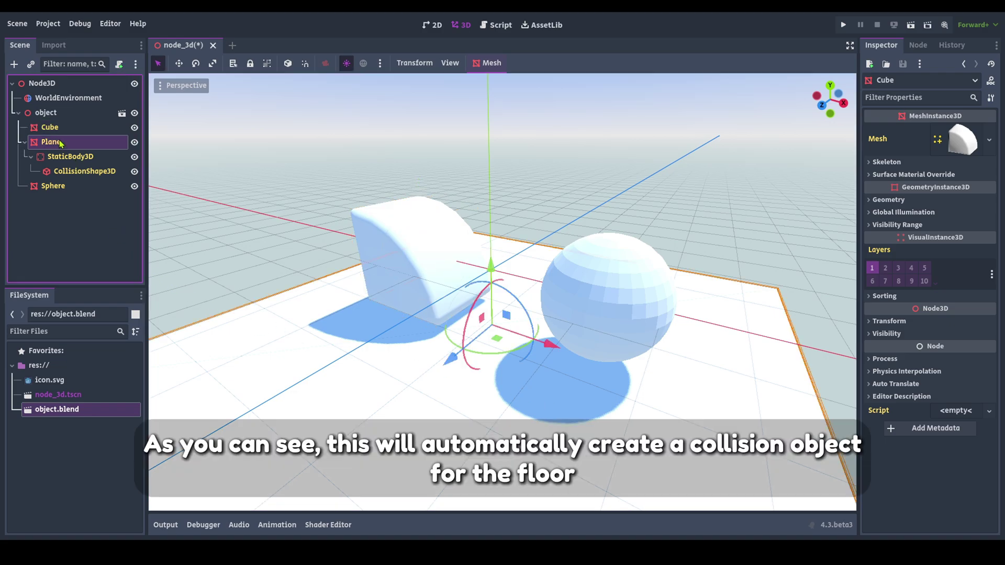
scroll(469, 316, up, 2)
scroll(468, 317, down, 4)
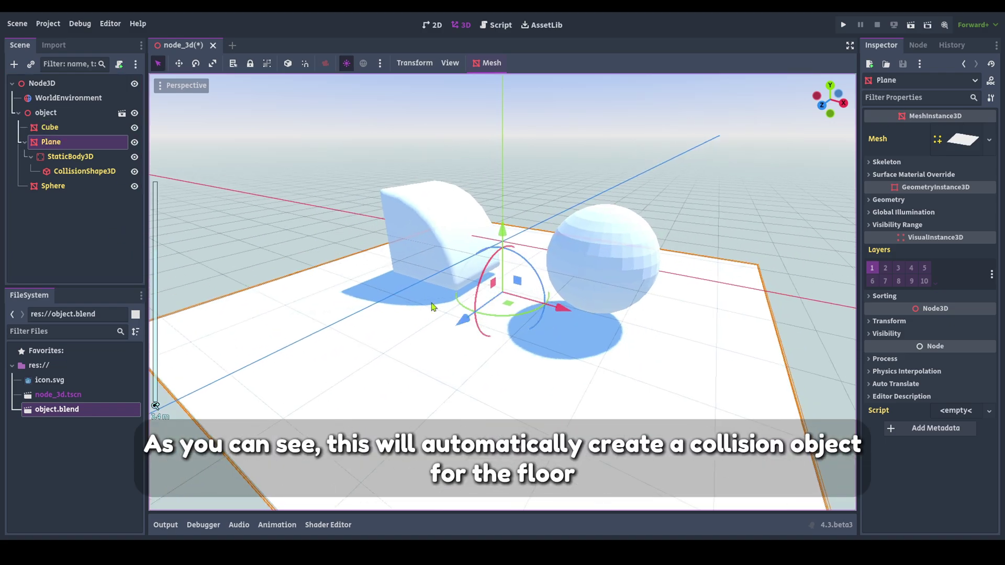
click(73, 157)
click(83, 171)
click(77, 147)
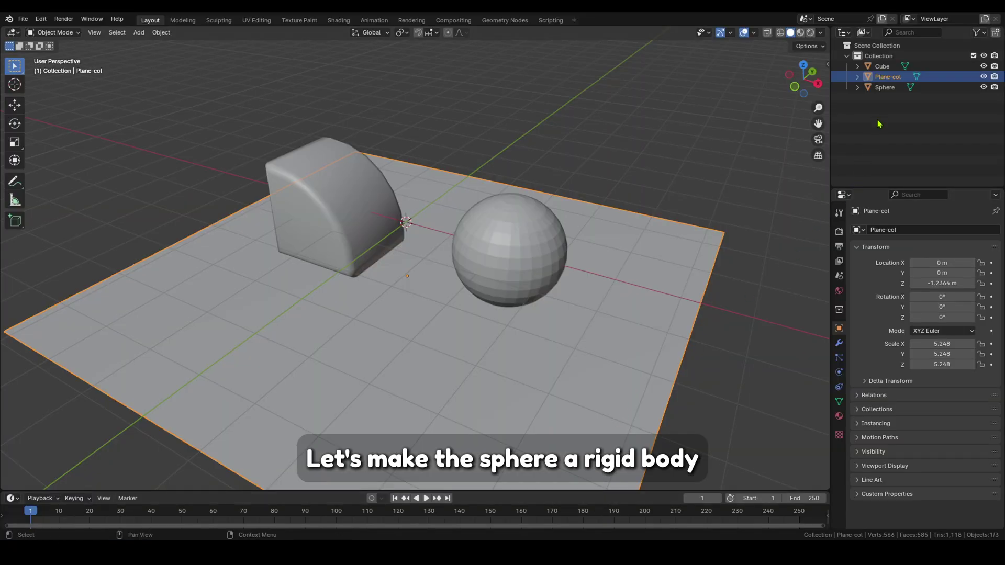
In Blender, rename the sphere as Sphere-rigid and save the file
double_click(885, 87)
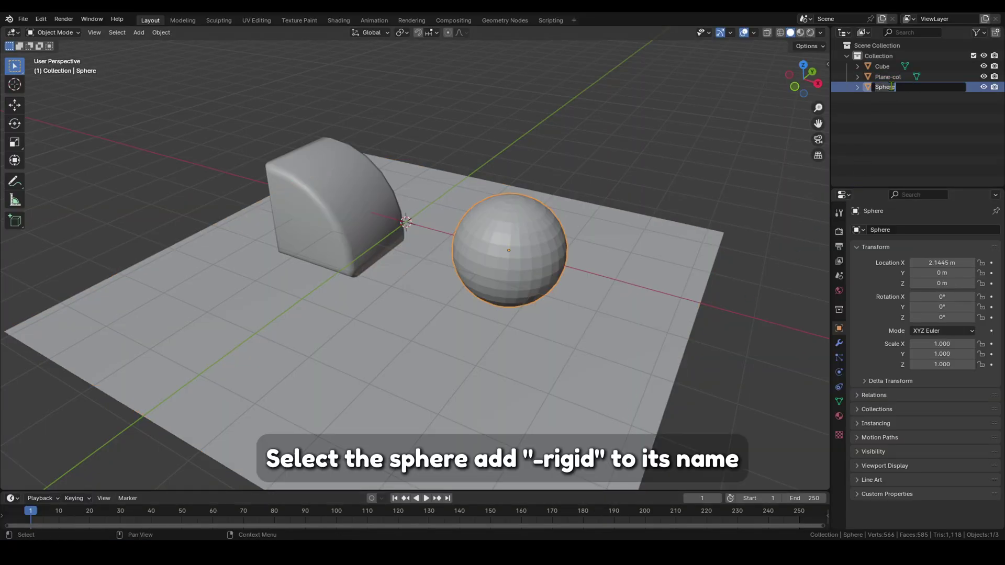
key(End)
text(-rigid)
key(Return)
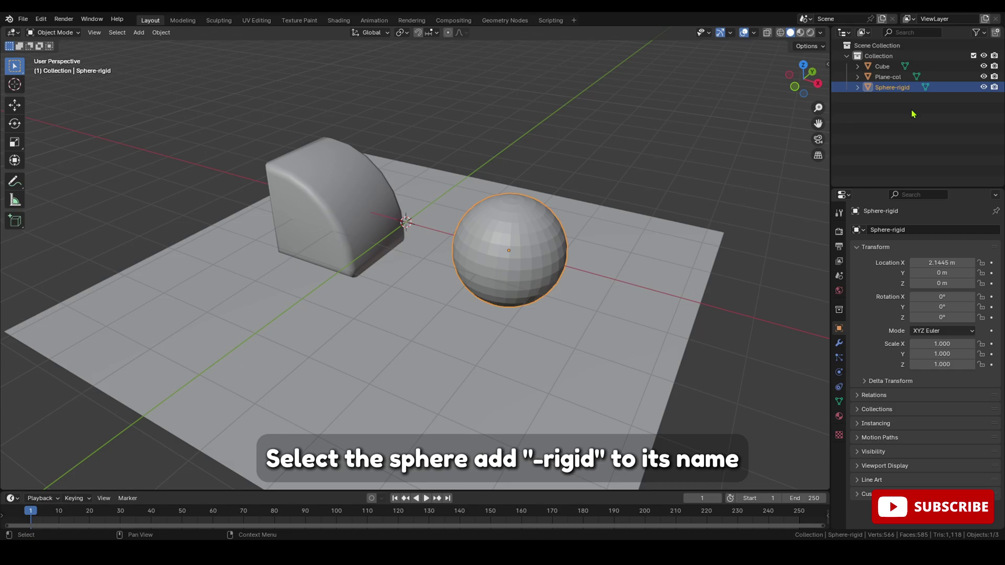
key(ctrl+s)
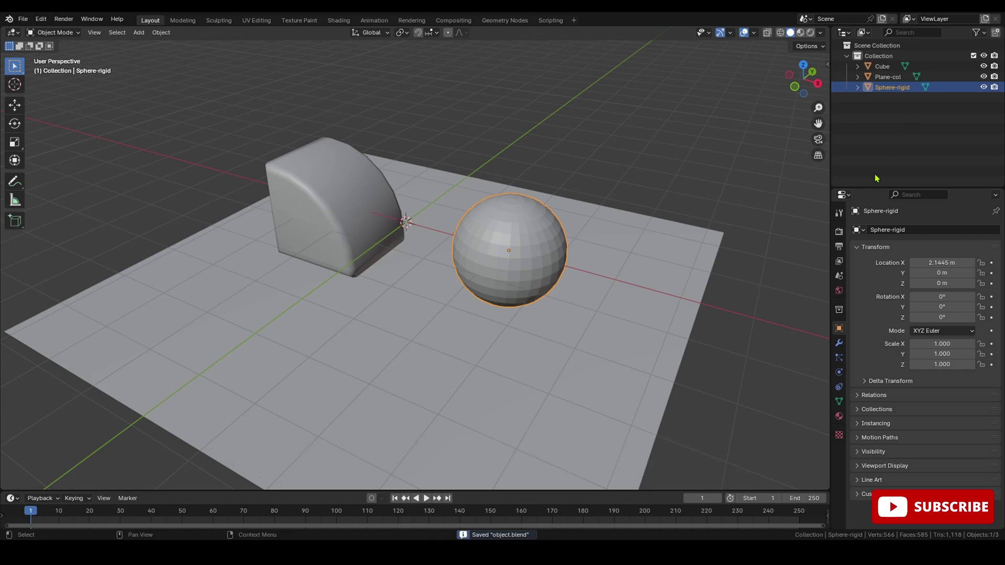
Switch to Godot and examine the Sphere-rigid body, its mesh and its collision shape
key(alt+Tab)
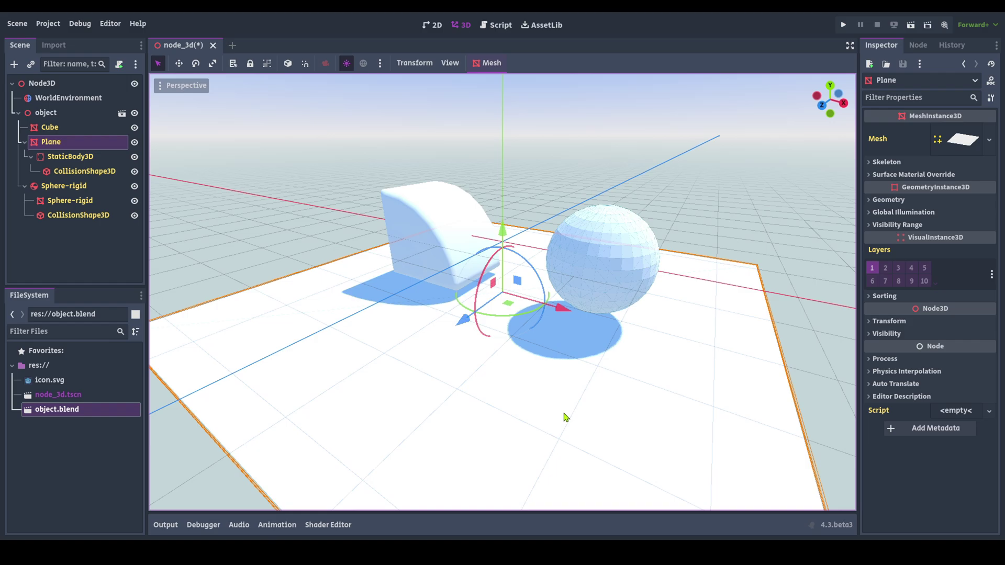
click(73, 188)
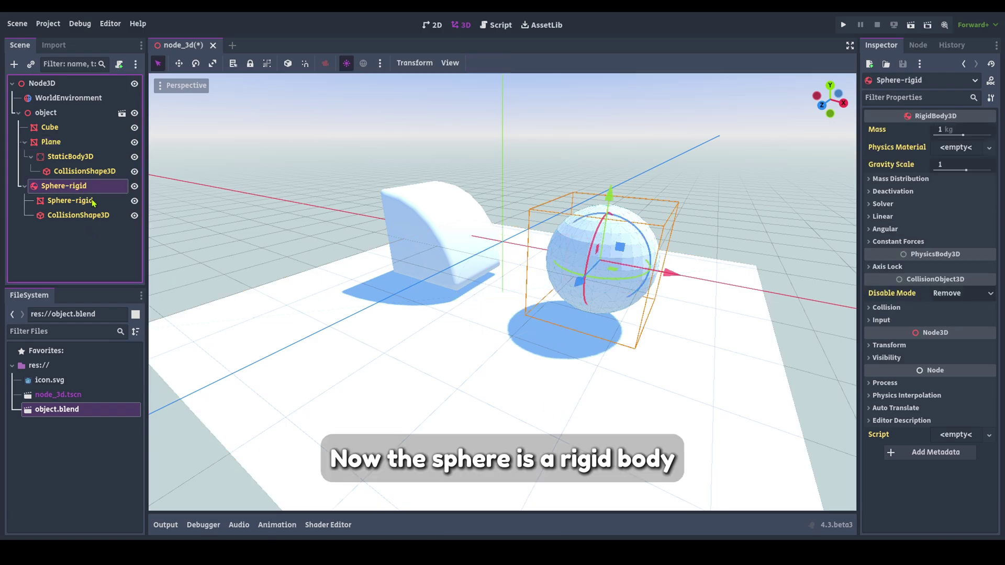
click(92, 202)
click(96, 217)
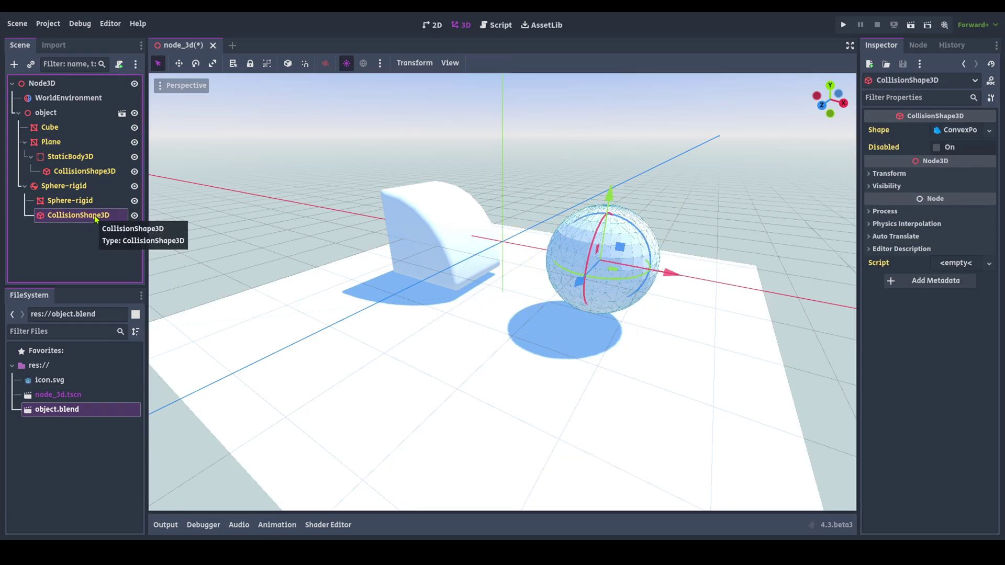
key(f)
middle_drag(516, 299, 477, 311)
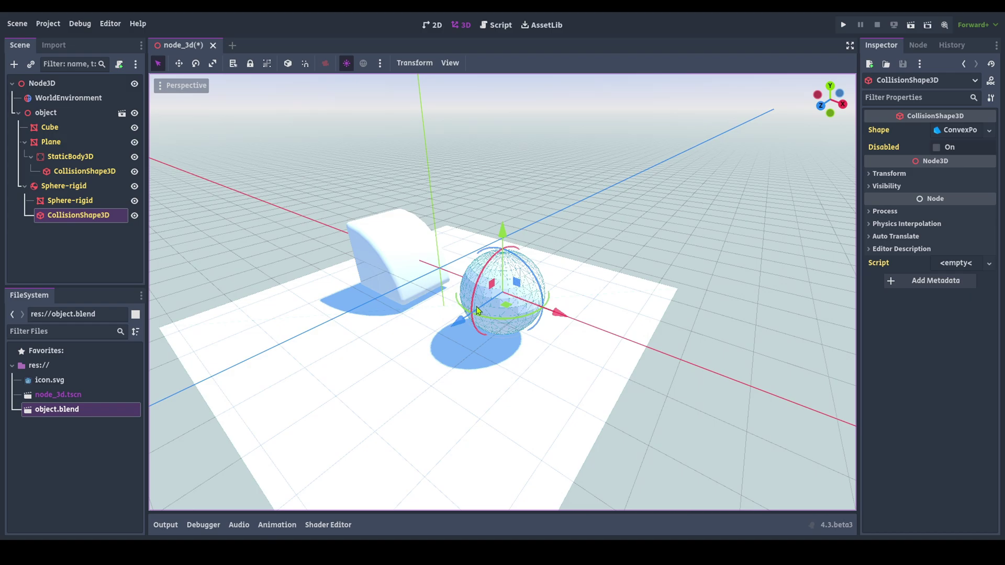
scroll(461, 317, up, 3)
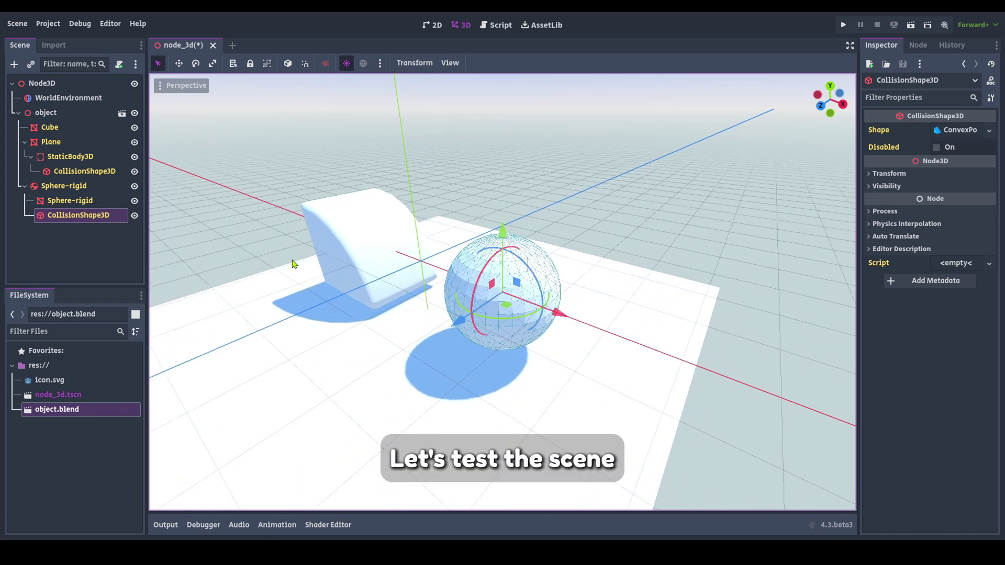
Add a Camera3D node as a child of the Node3D root
right_click(76, 84)
click(117, 90)
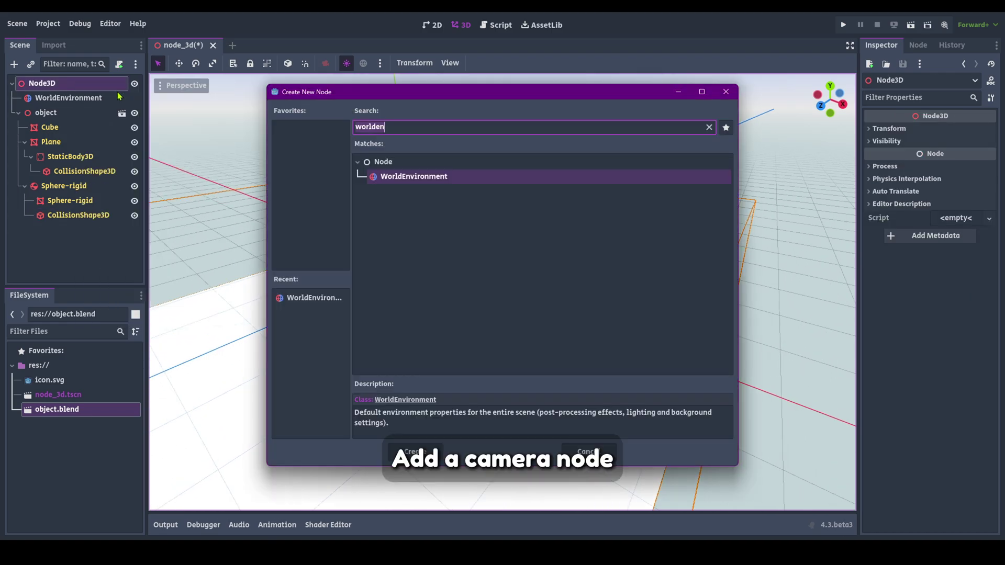
text(camera)
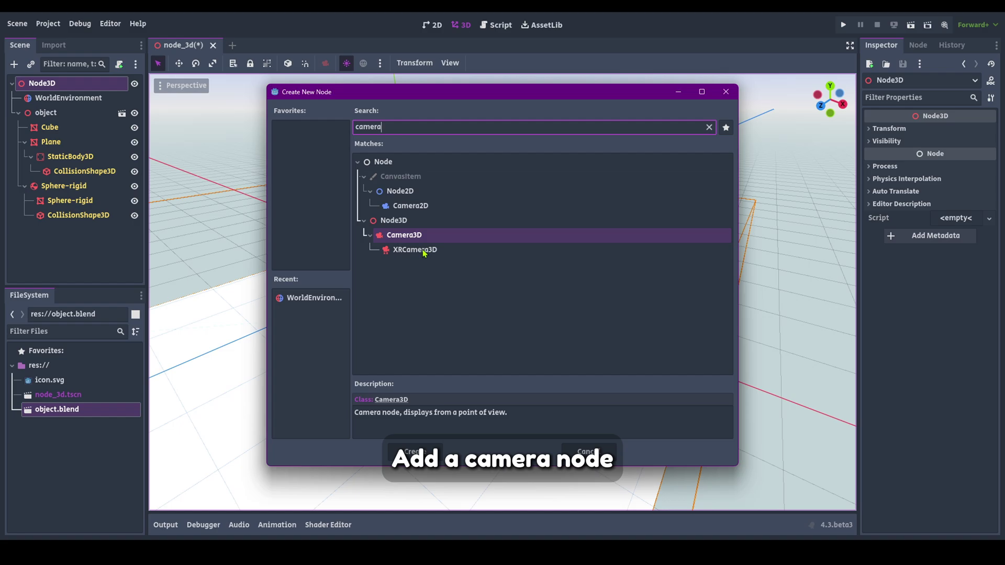
double_click(445, 235)
Align the Camera3D's transform with a viewport view that frames the cube, sphere and plane
scroll(445, 256, down, 2)
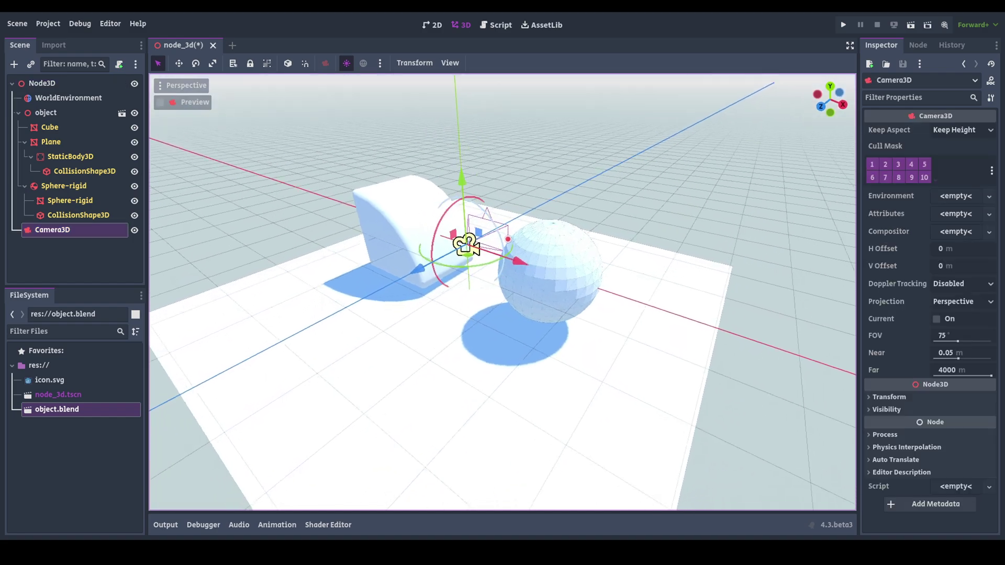
scroll(473, 249, up, 3)
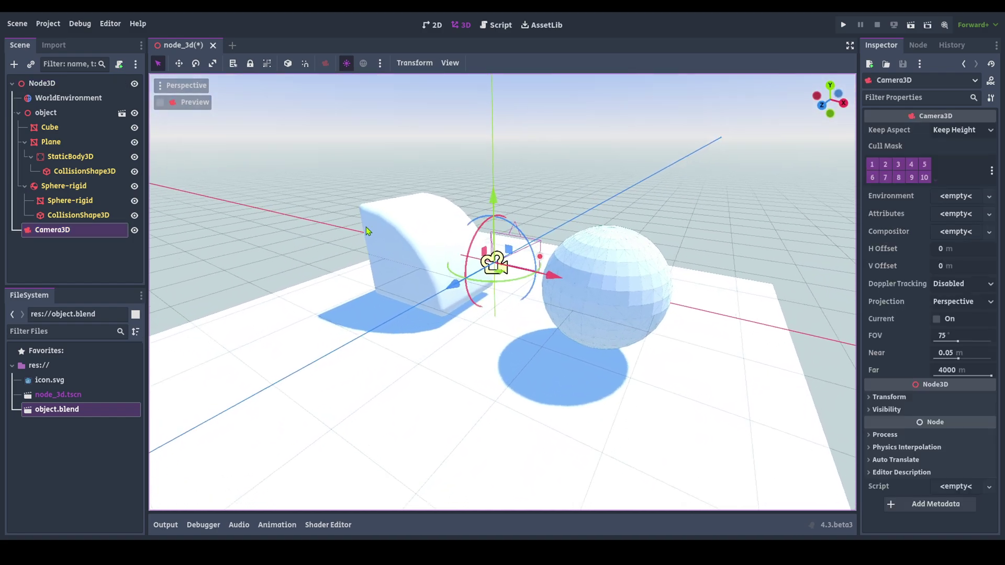
click(181, 87)
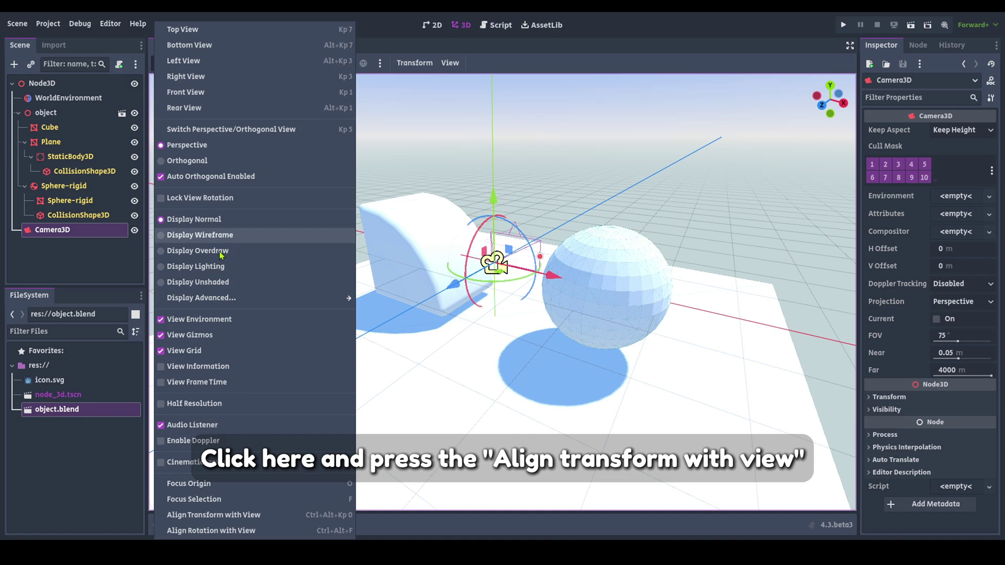
click(291, 519)
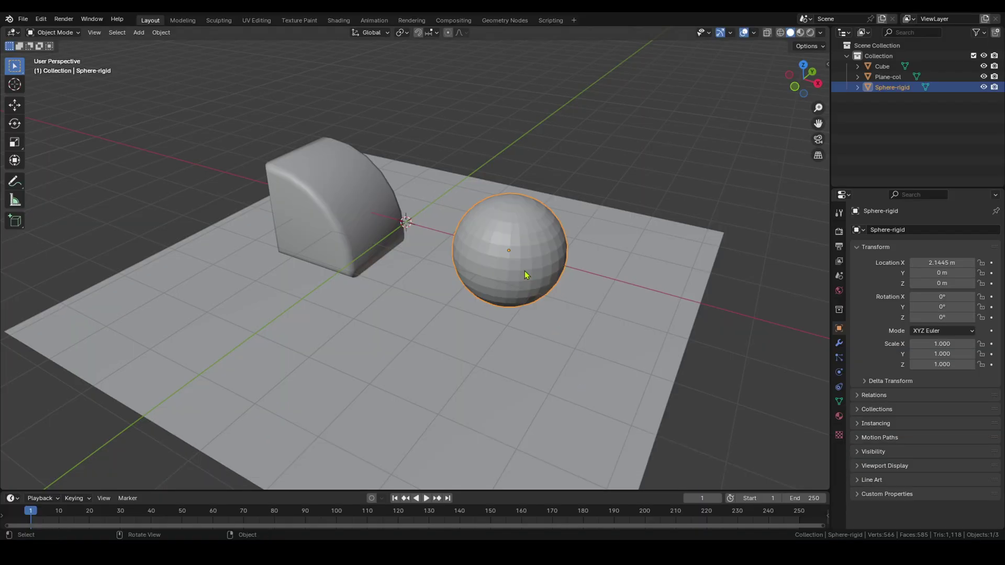
In Blender, raise the sphere about 2.14 m along the Z axis and save the file
key(g)
key(z)
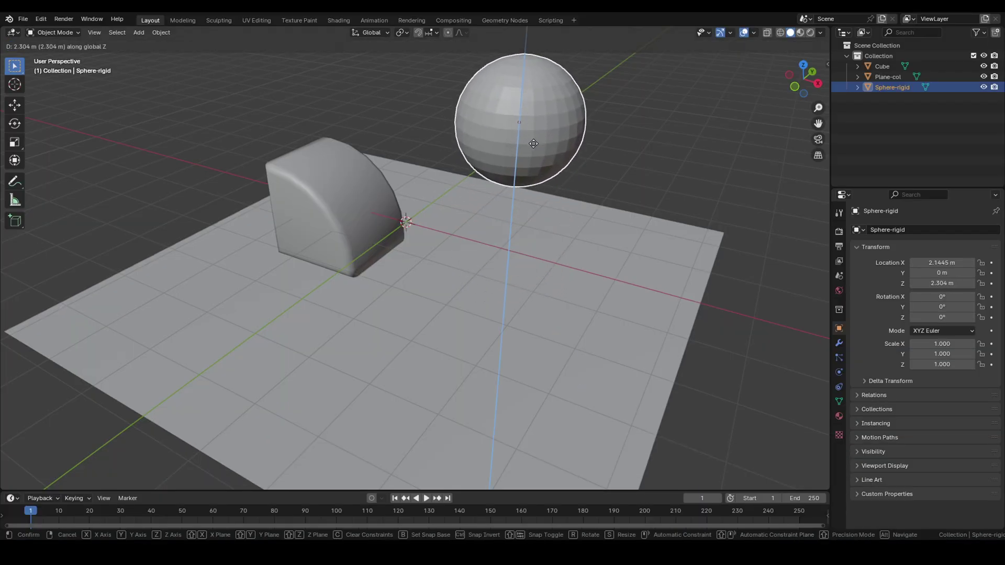
click(533, 143)
key(ctrl+s)
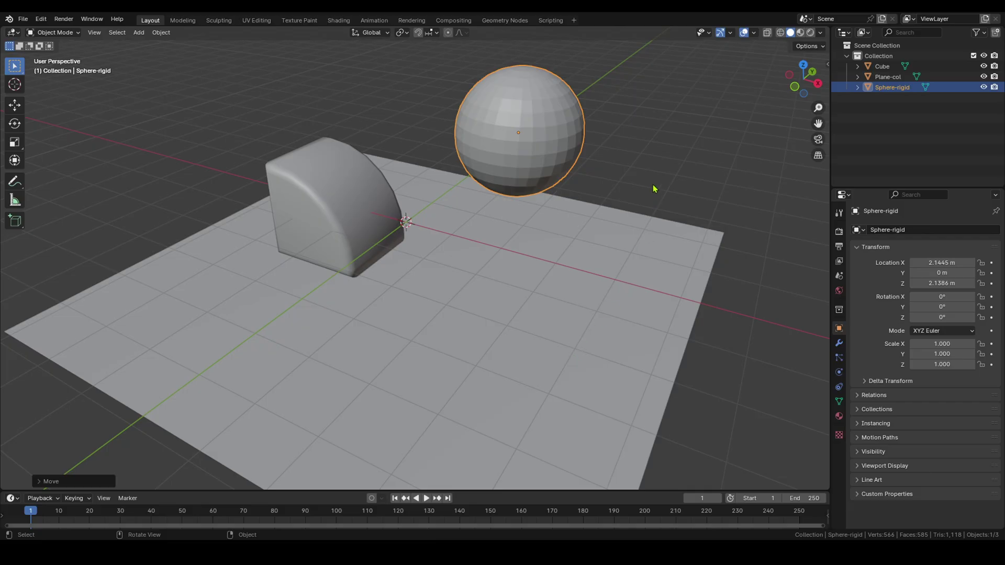
Add a point light at the world origin with no other object selected
key(alt+a)
key(shift+a)
mouse_move(587, 344)
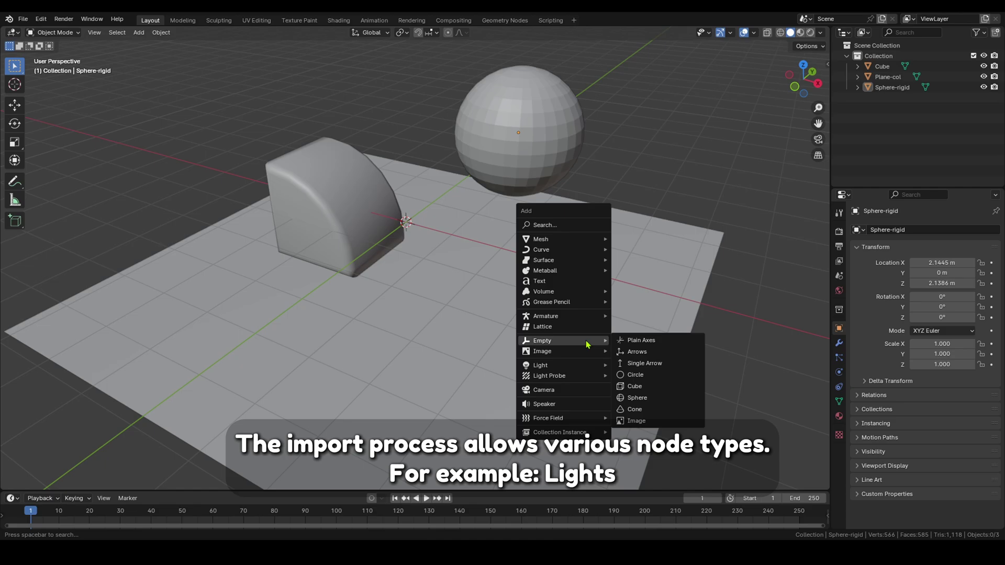
mouse_move(589, 366)
click(645, 364)
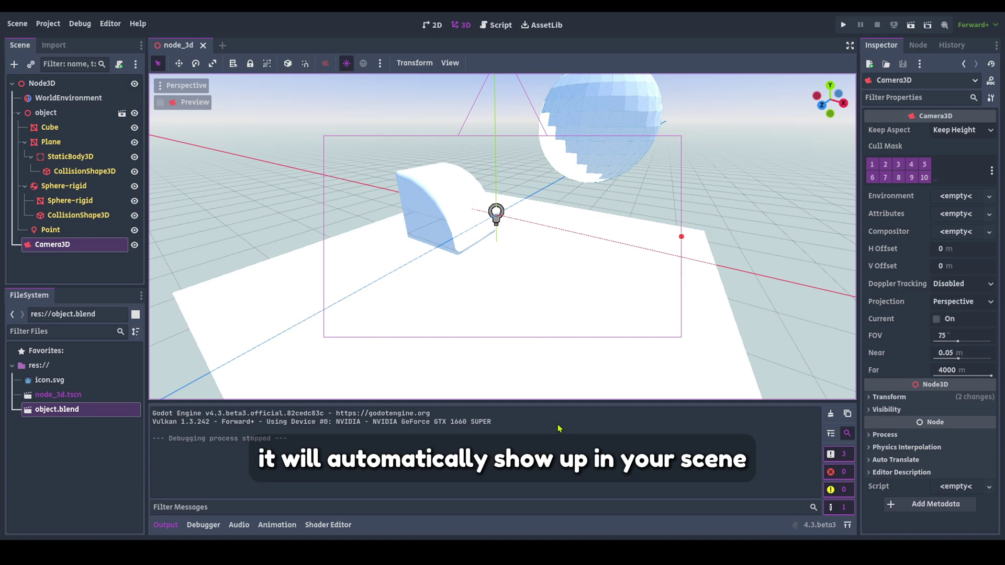
In Godot, collapse the output log and examine the imported Point light in the scene
click(164, 525)
right_drag(502, 292, 470, 285)
key(s)
right_drag(543, 366, 545, 366)
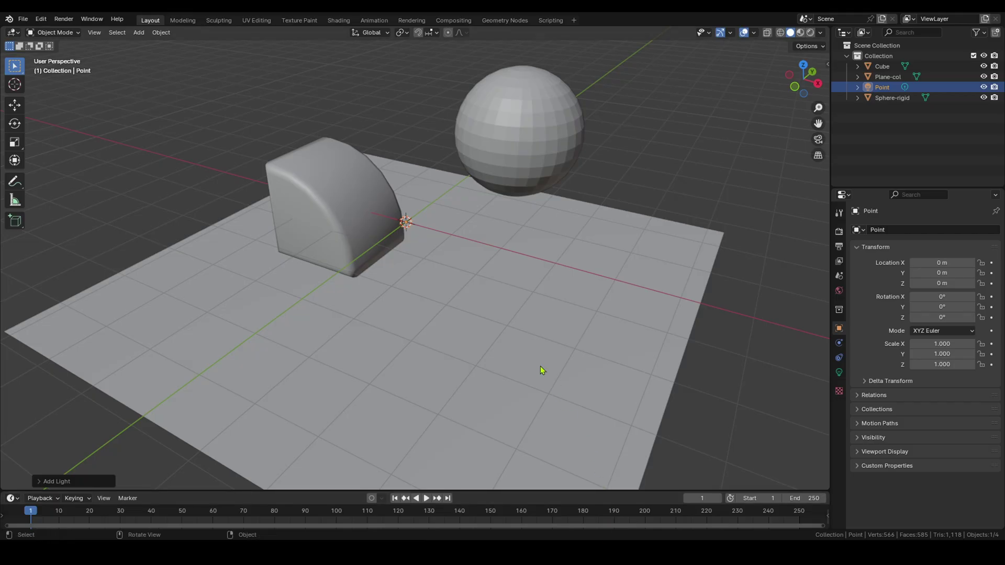
In Blender, give the point light a fully saturated red colour and a power of 0.02 W, and save the file
click(839, 372)
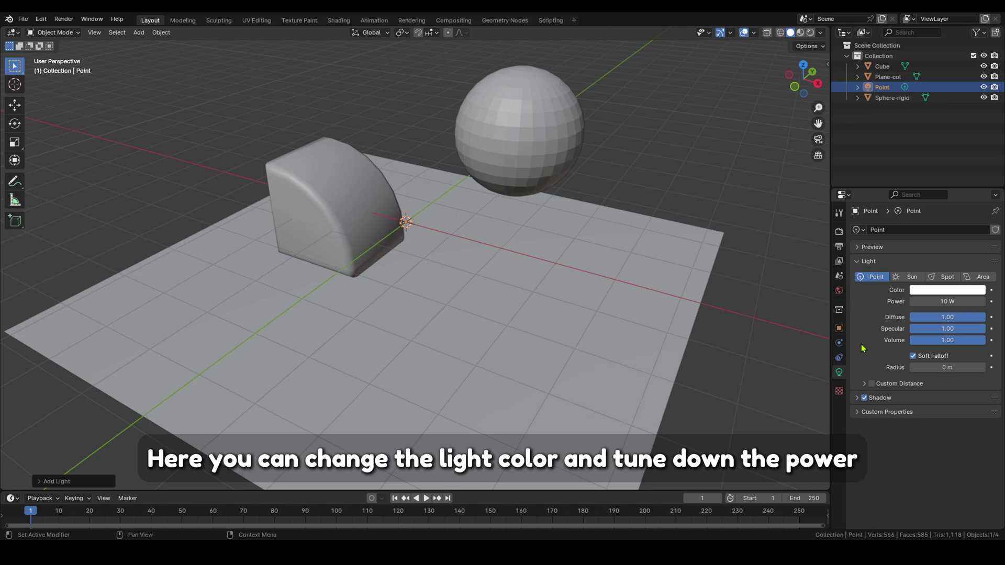
click(948, 290)
drag(923, 209, 926, 227)
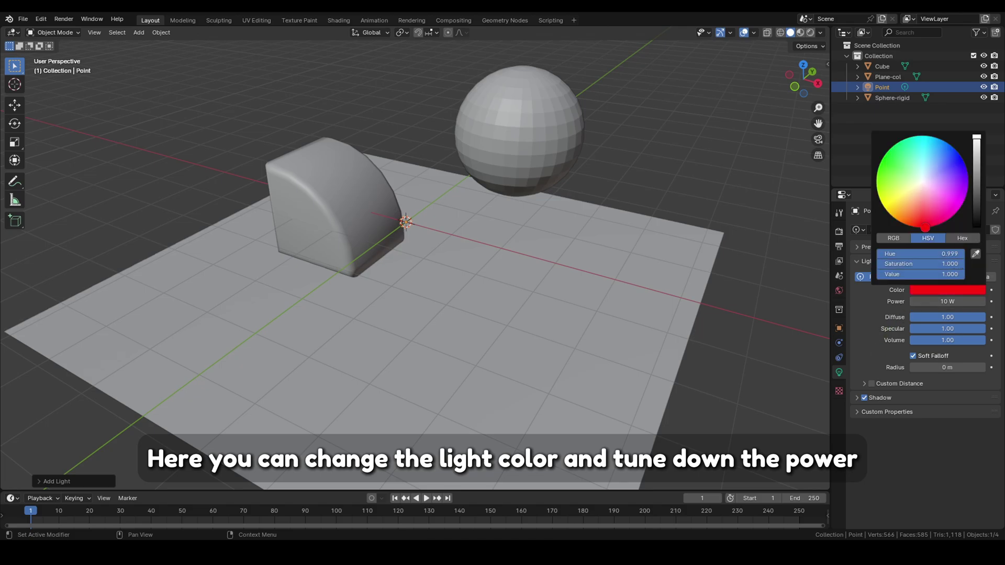
click(955, 299)
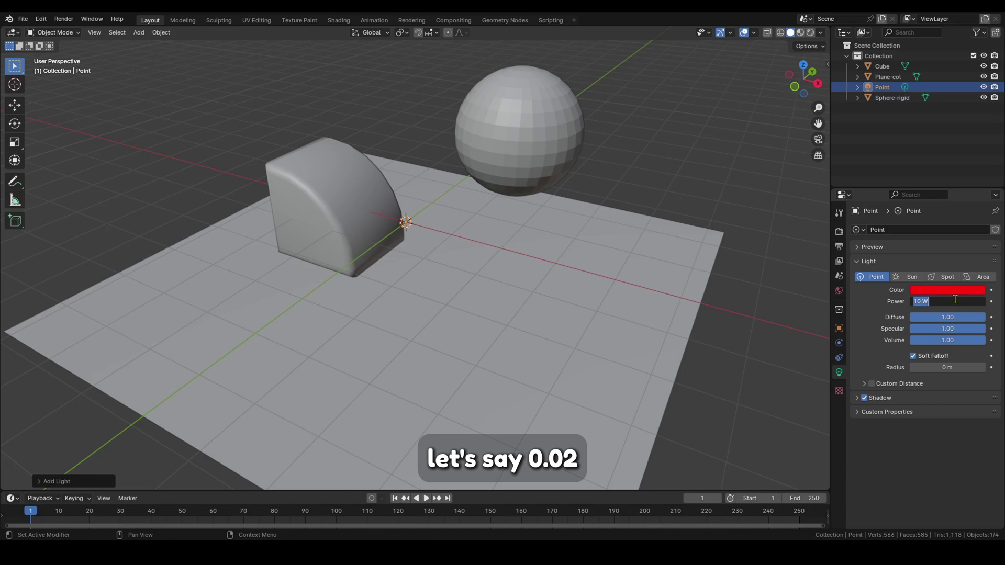
text(0.02)
key(Return)
key(ctrl+s)
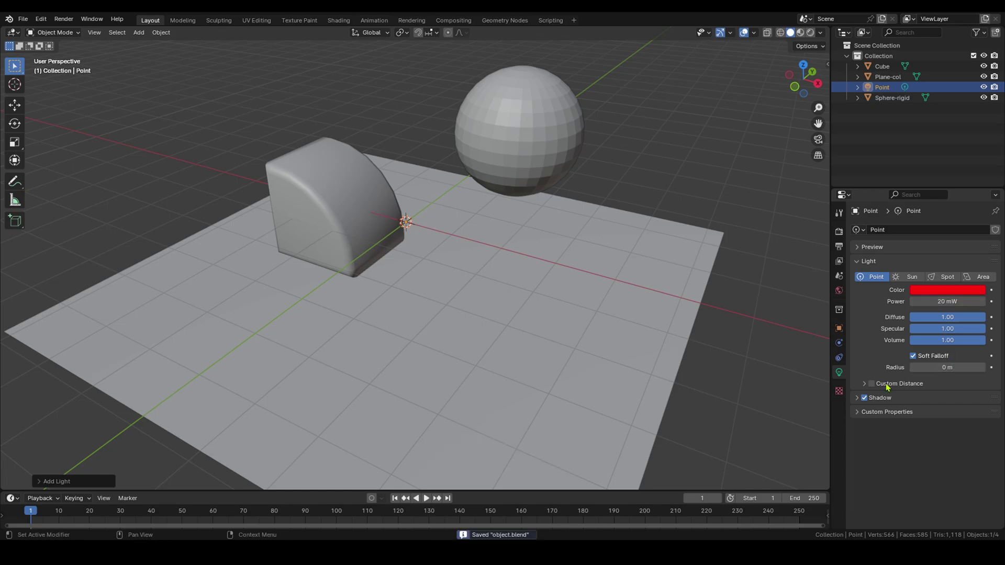
Switch to Godot and run the project to test the reimported scene
key(alt+Tab)
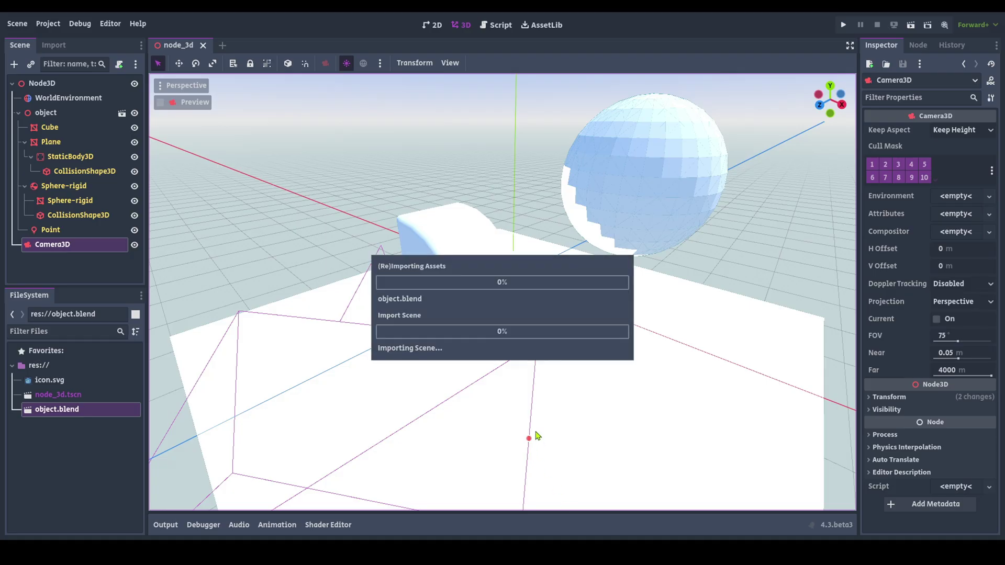
key(F5)
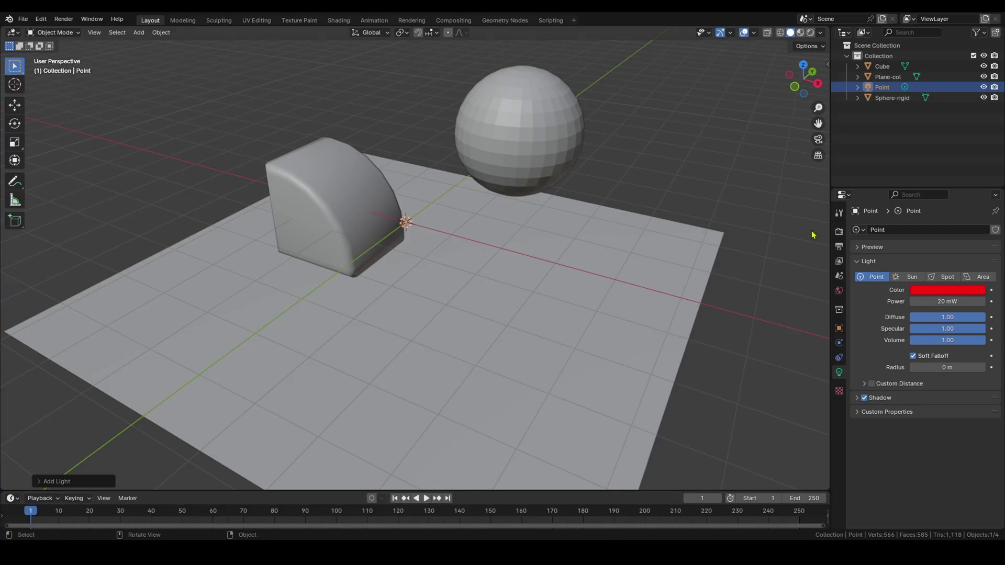
In Blender, rename the point light object as Point-noimp and save the file
click(885, 98)
double_click(884, 88)
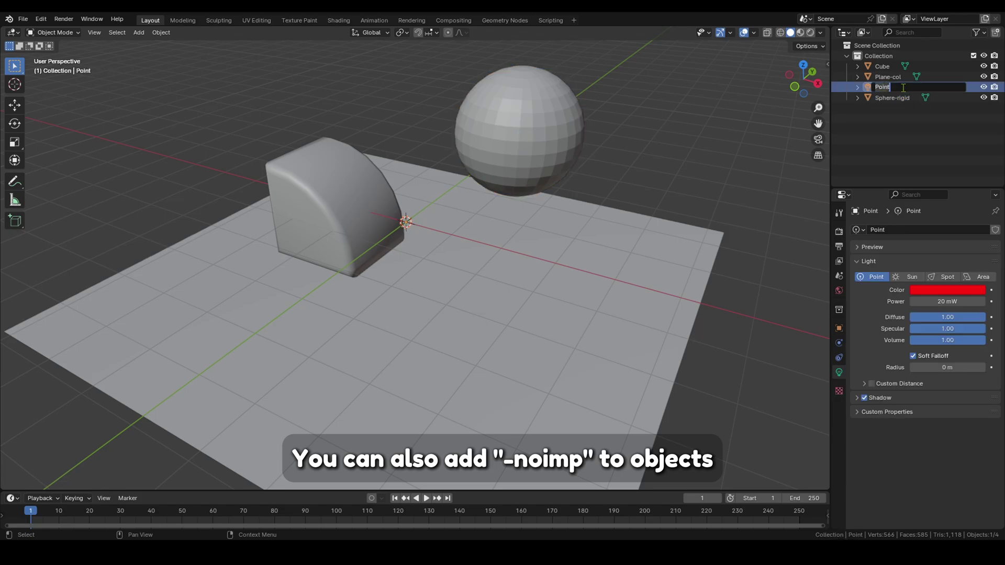
click(897, 88)
text(-noimp)
key(Return)
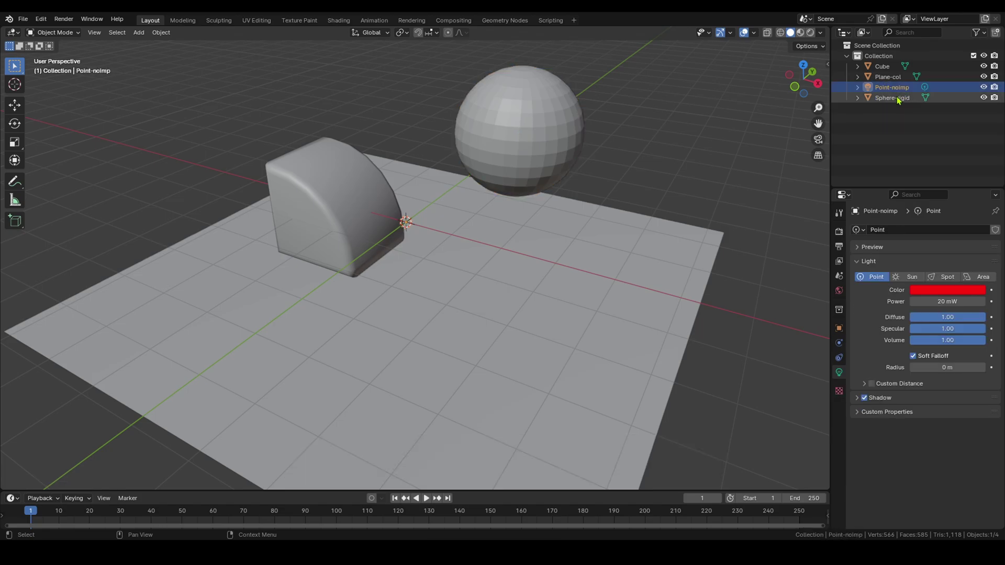
key(ctrl+s)
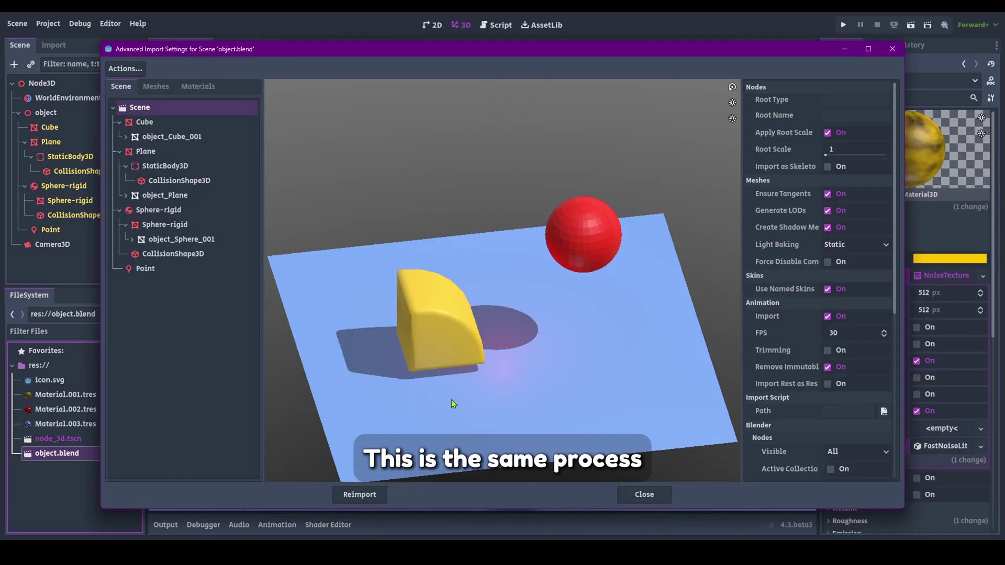
In Godot's advanced import settings for object.blend, enable Skip Import for the Point light
click(167, 269)
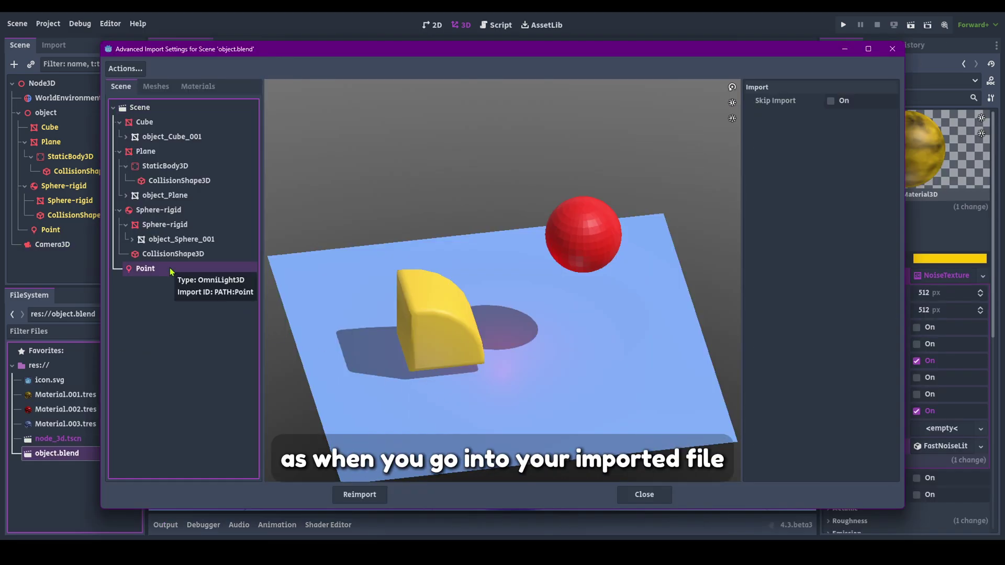
click(844, 100)
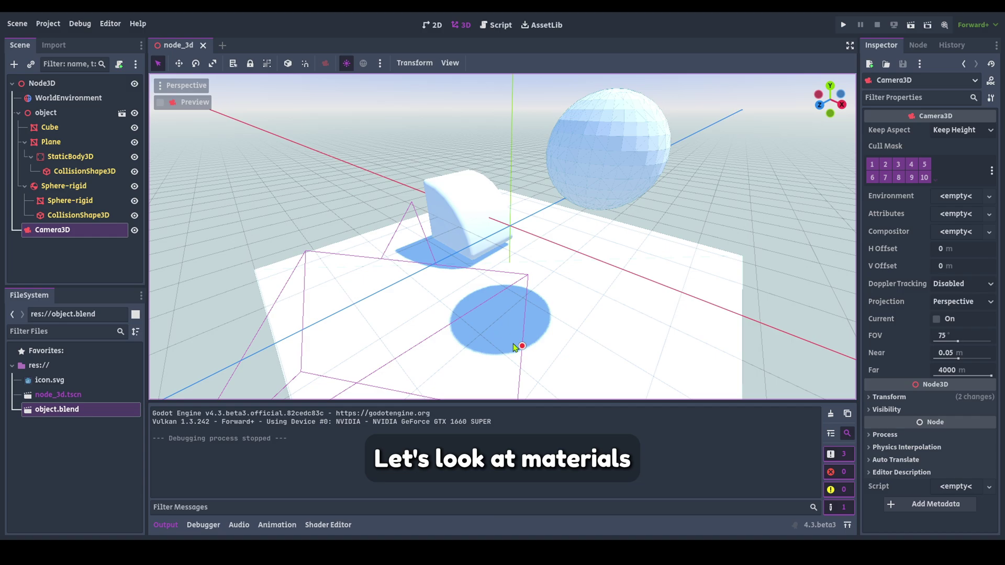
middle_drag(513, 346, 529, 335)
right_drag(529, 335, 523, 331)
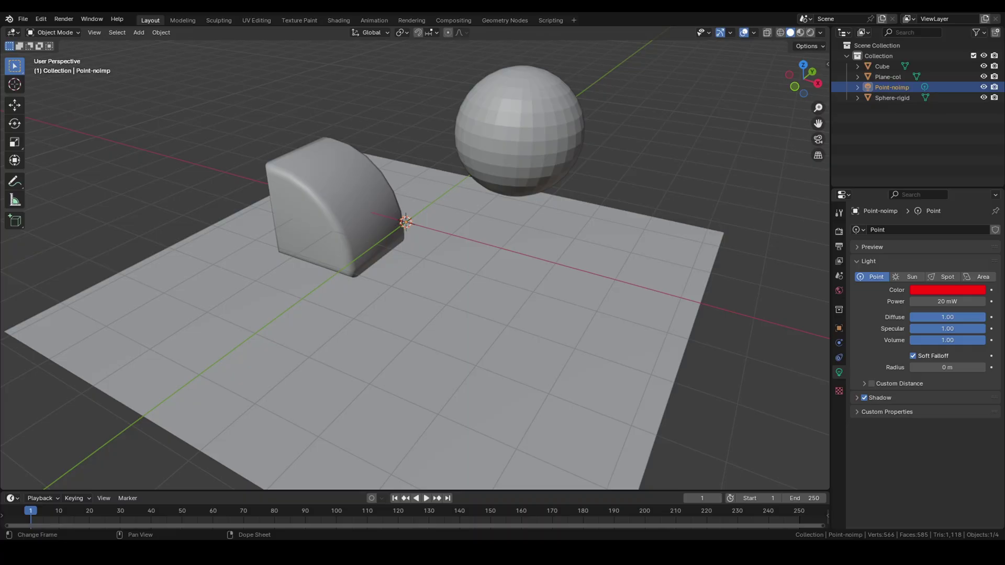
In Blender, add a new material with a yellow base colour to the cube and show the viewport in Material Preview
click(330, 199)
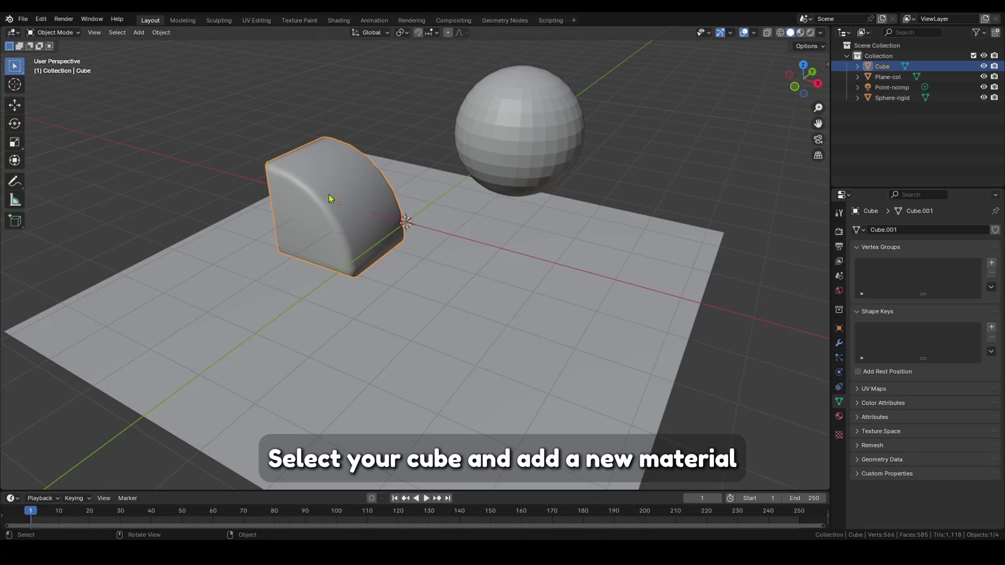
click(839, 416)
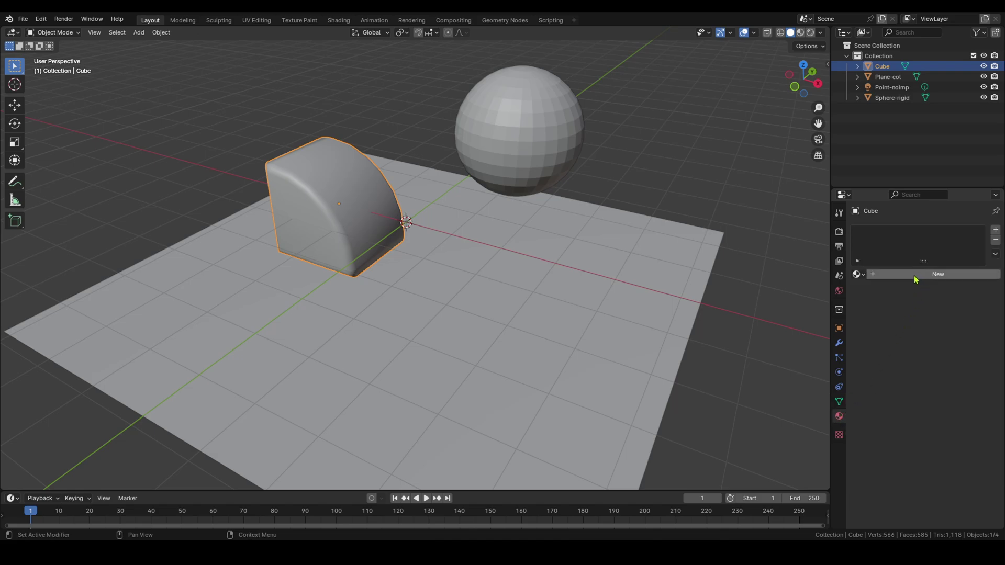
click(915, 275)
click(937, 361)
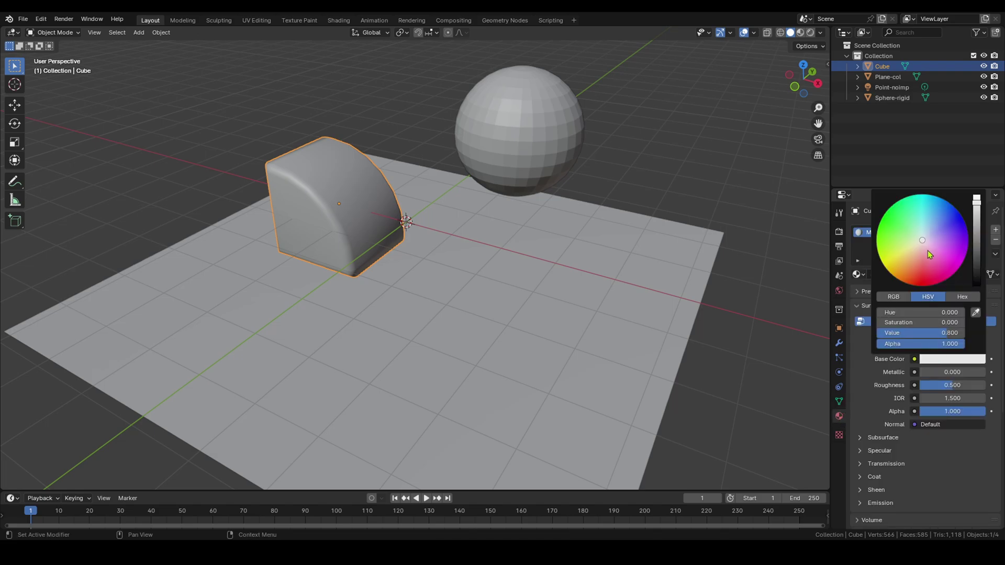
click(890, 209)
drag(890, 209, 899, 267)
key(z)
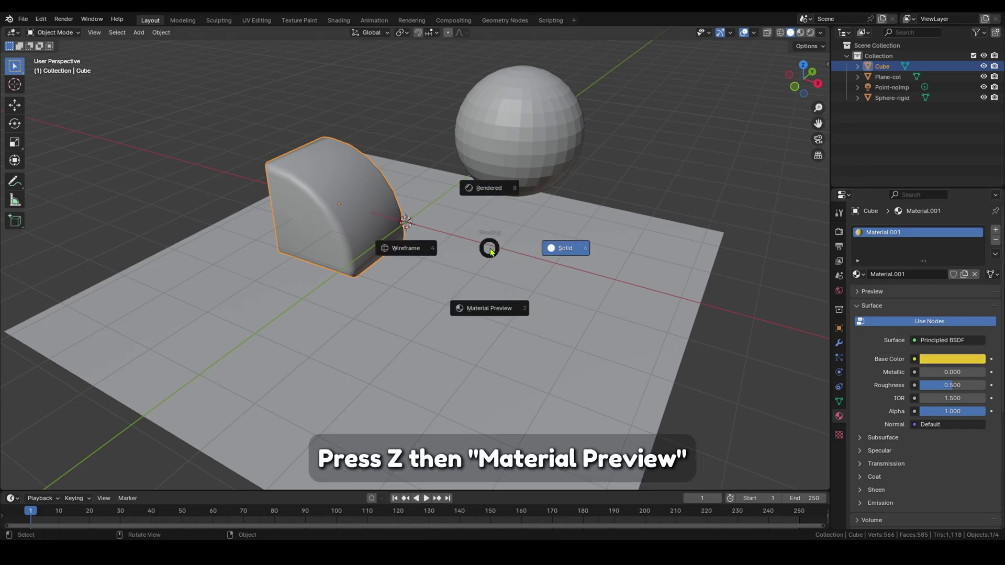
click(494, 313)
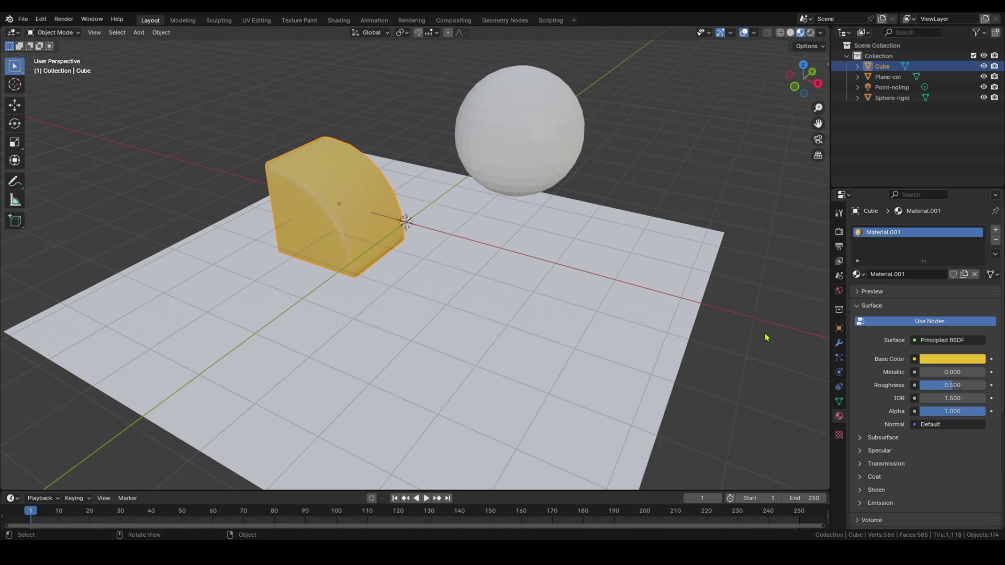
Add a new material with a saturated red base colour to the sphere
click(501, 164)
click(912, 274)
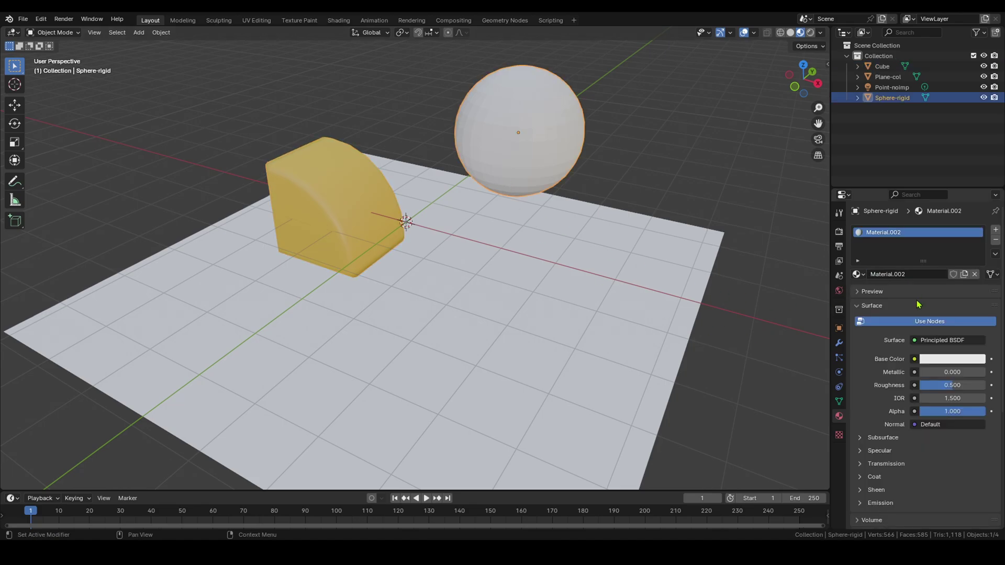
click(940, 359)
drag(922, 242, 916, 286)
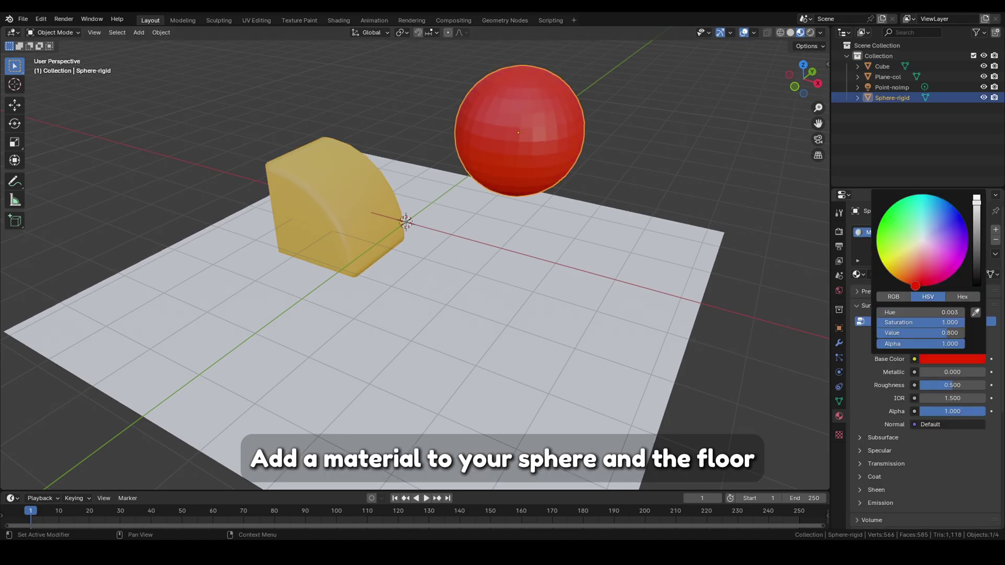
Add a new material with a light blue base colour to the floor plane and save the file
click(597, 298)
click(900, 275)
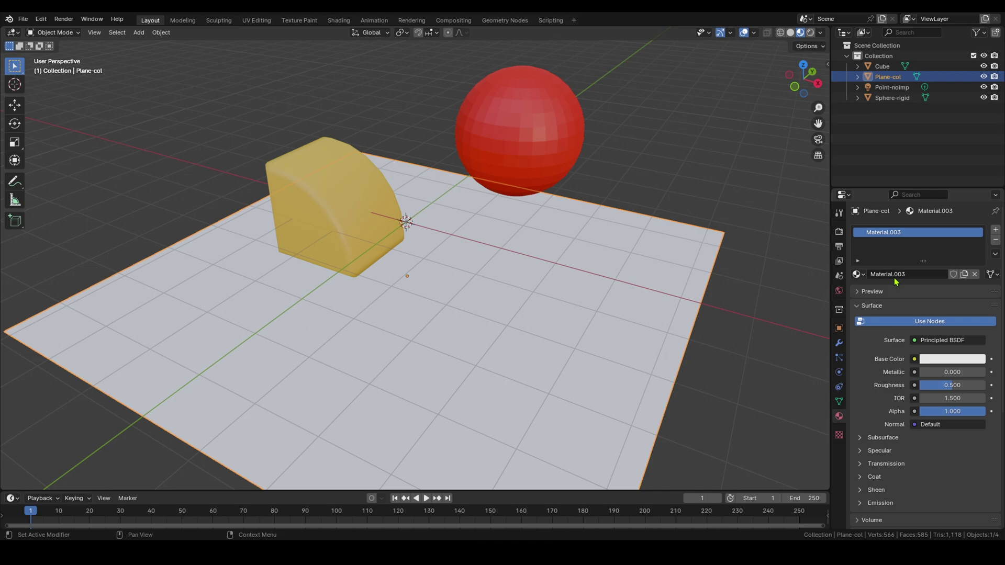
click(942, 360)
mouse_move(924, 225)
mouse_down()
mouse_move(928, 214)
mouse_move(909, 212)
mouse_move(951, 215)
mouse_move(938, 223)
mouse_up()
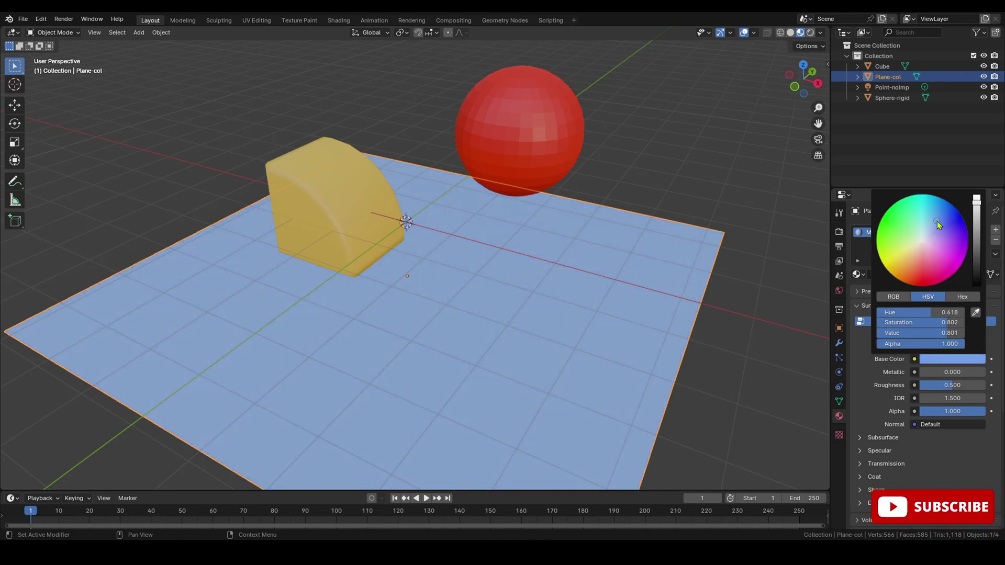
key(ctrl+s)
Switch to Godot, hide the output log and examine the updated material colours in the scene
click(591, 550)
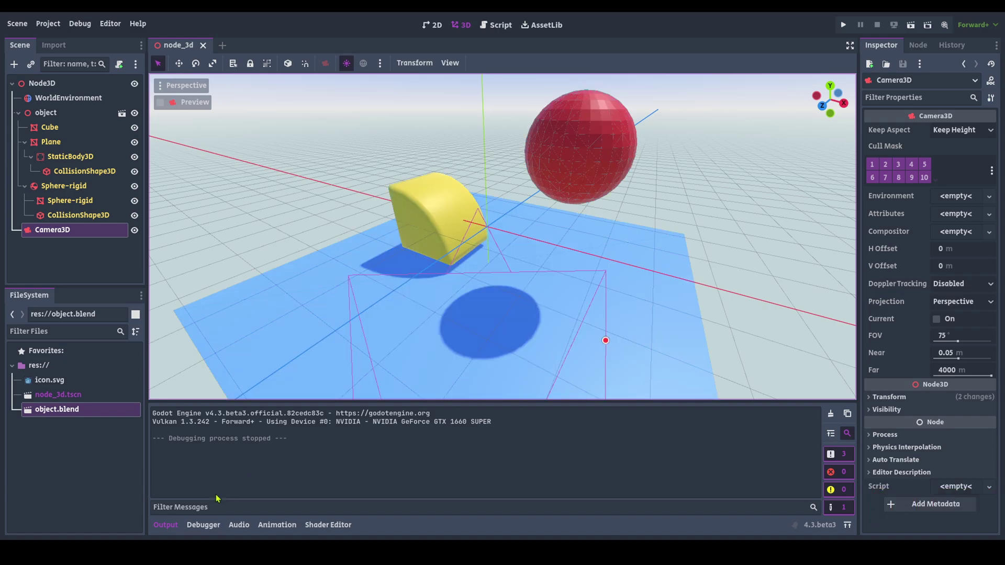
click(166, 525)
mouse_move(575, 333)
right_down()
mouse_move(585, 335)
mouse_move(566, 332)
mouse_move(582, 323)
mouse_move(577, 331)
right_up()
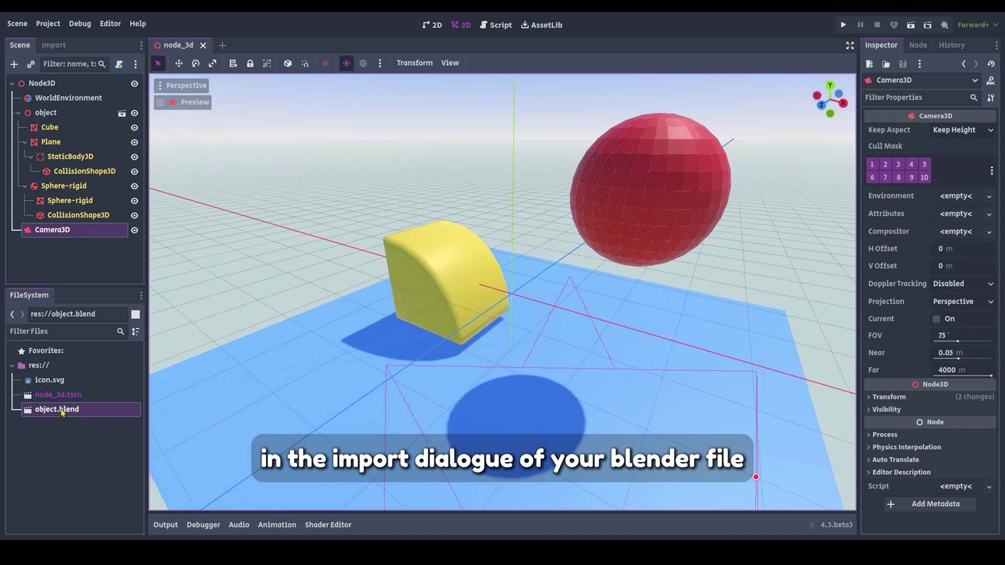
Open the advanced import settings of object.blend and examine its scene, its three meshes and its three materials
double_click(82, 409)
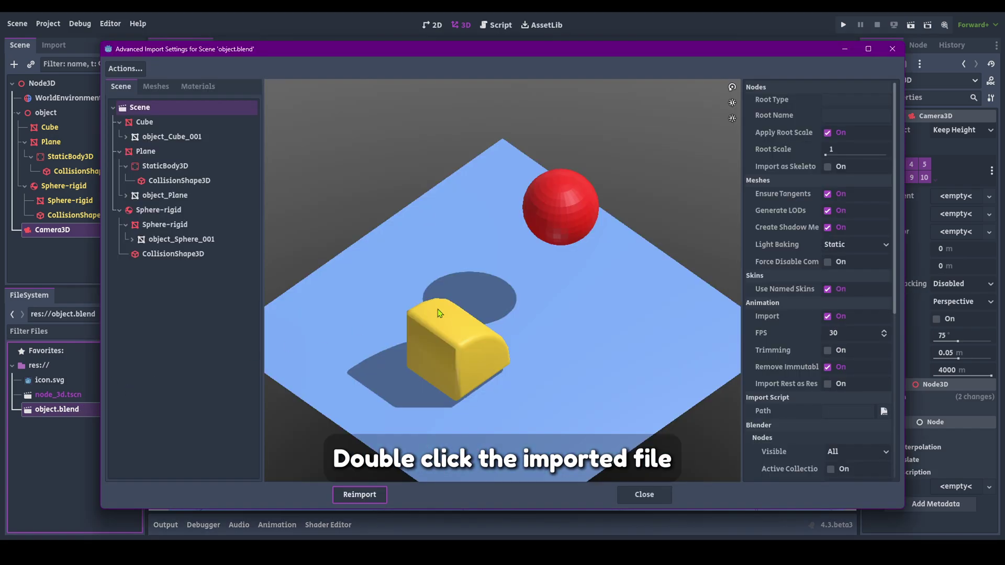
drag(440, 313, 515, 307)
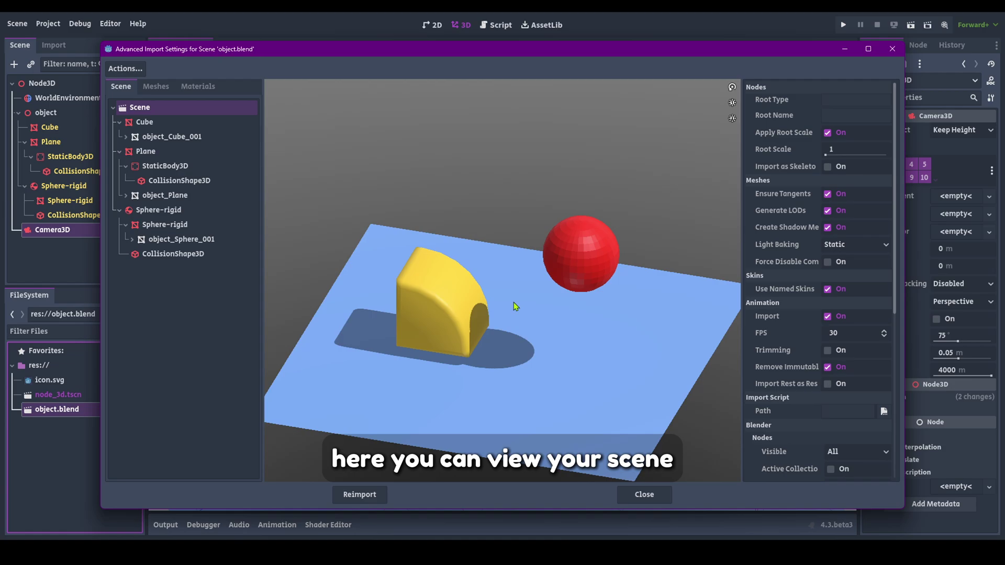
click(155, 89)
click(157, 122)
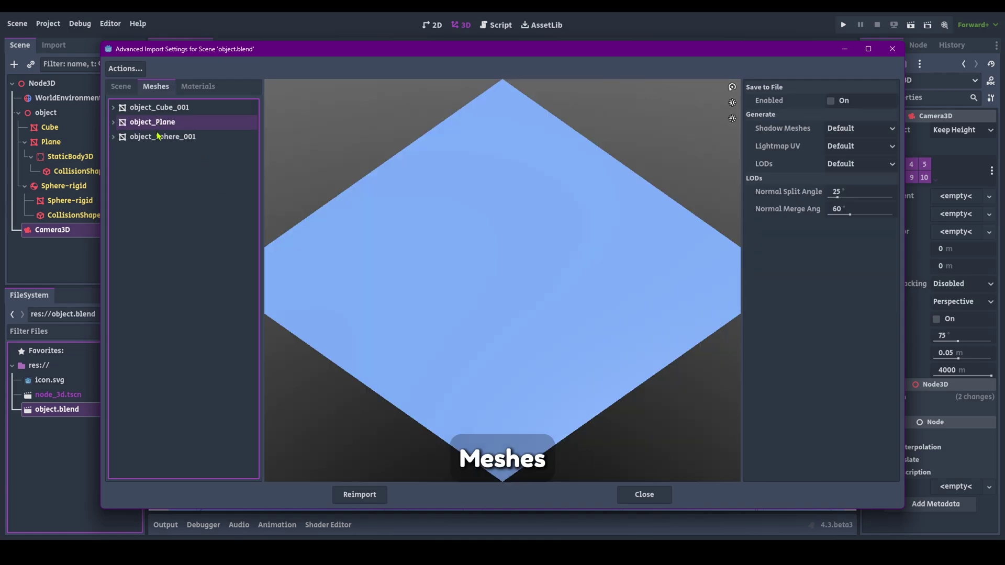
click(158, 137)
click(163, 108)
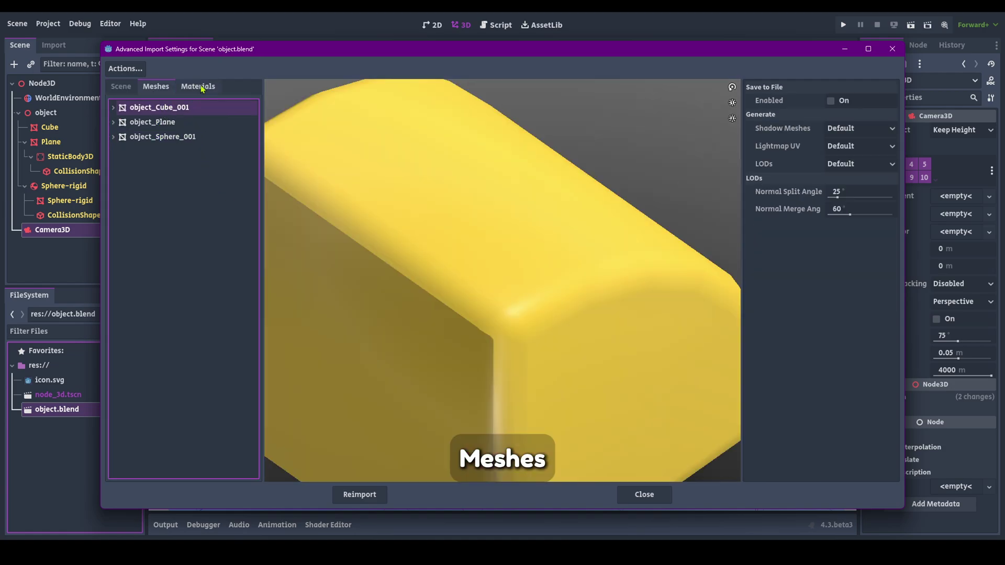
click(199, 87)
click(180, 108)
click(180, 122)
click(181, 140)
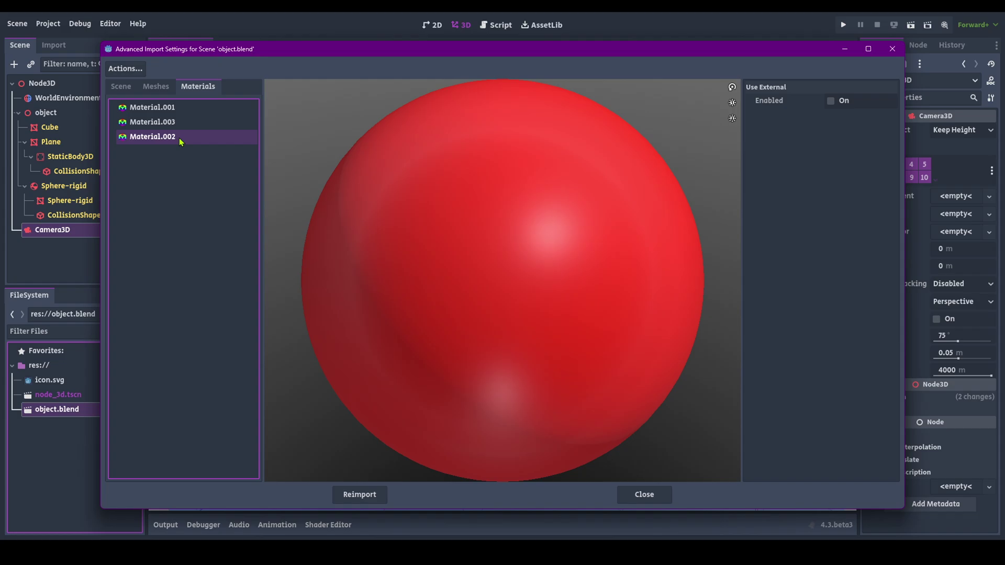
click(178, 113)
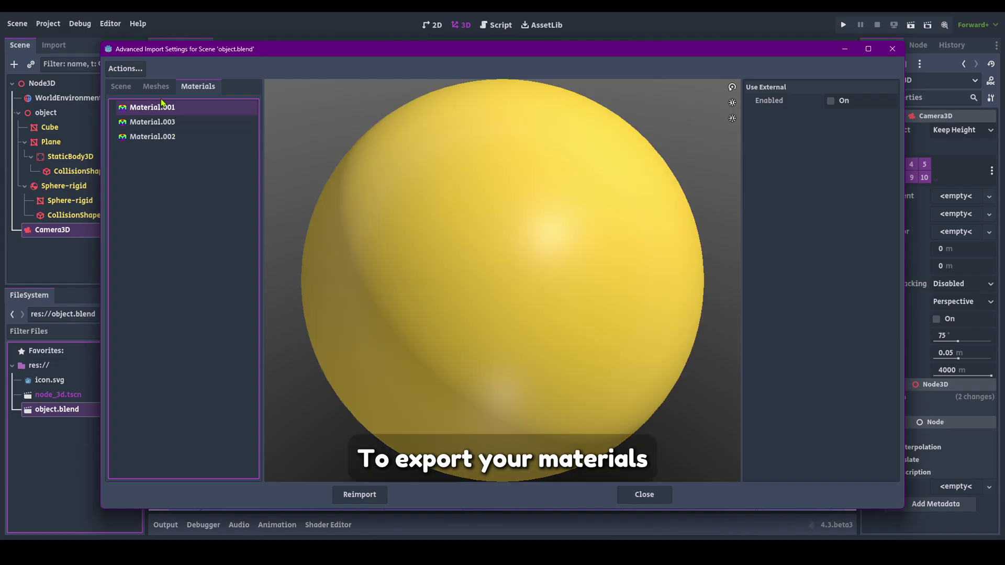
Extract all three materials of object.blend as .tres files into the res:// folder and close the import settings
click(125, 68)
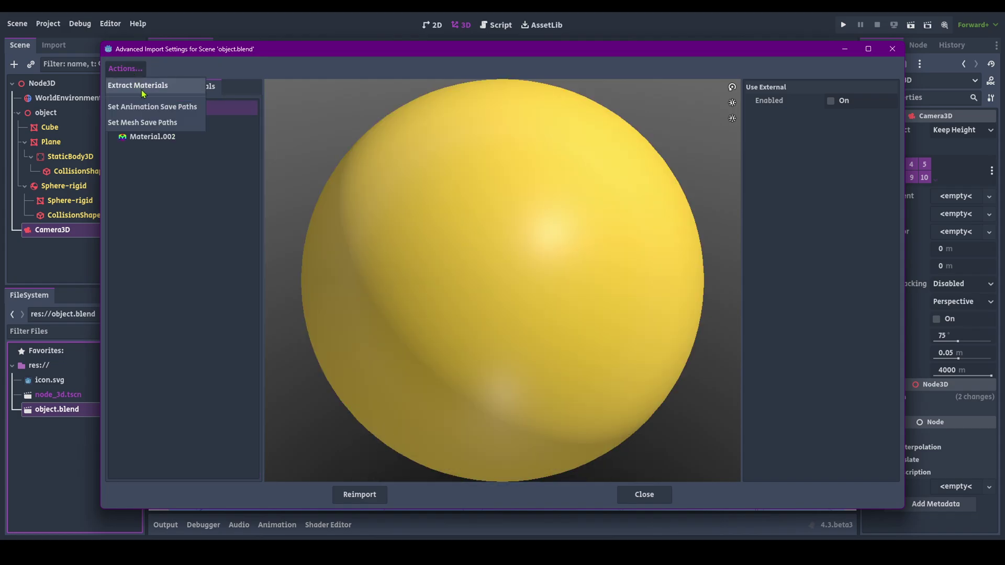
click(141, 90)
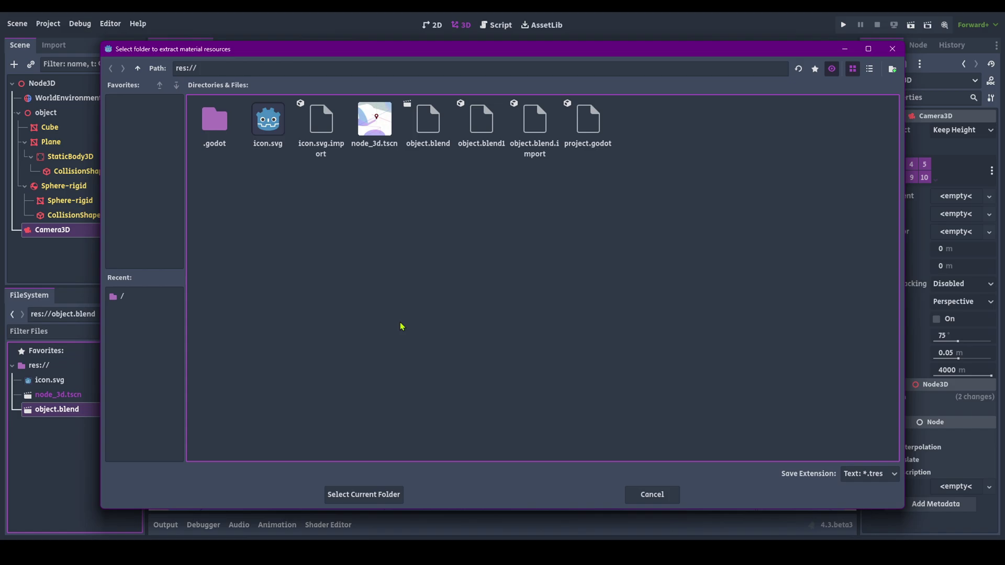
click(393, 496)
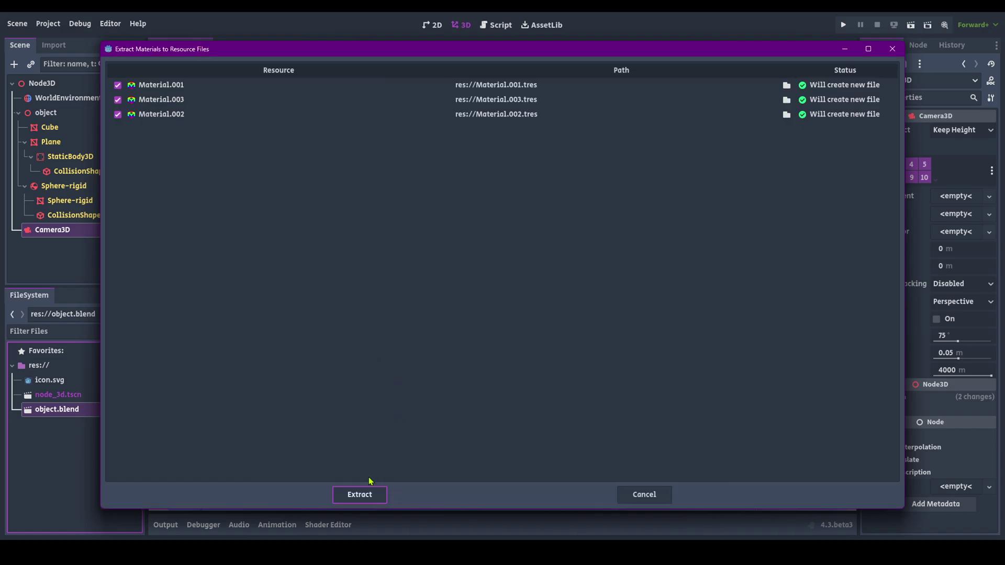
click(361, 494)
click(645, 494)
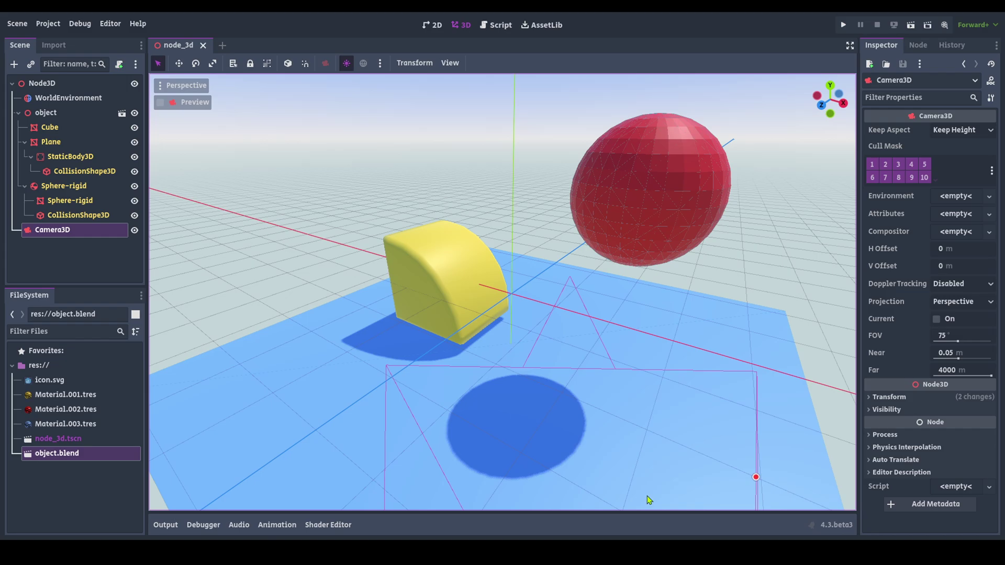
Open Material.001.tres in a widened Inspector and darken its albedo colour to a dark olive
click(88, 397)
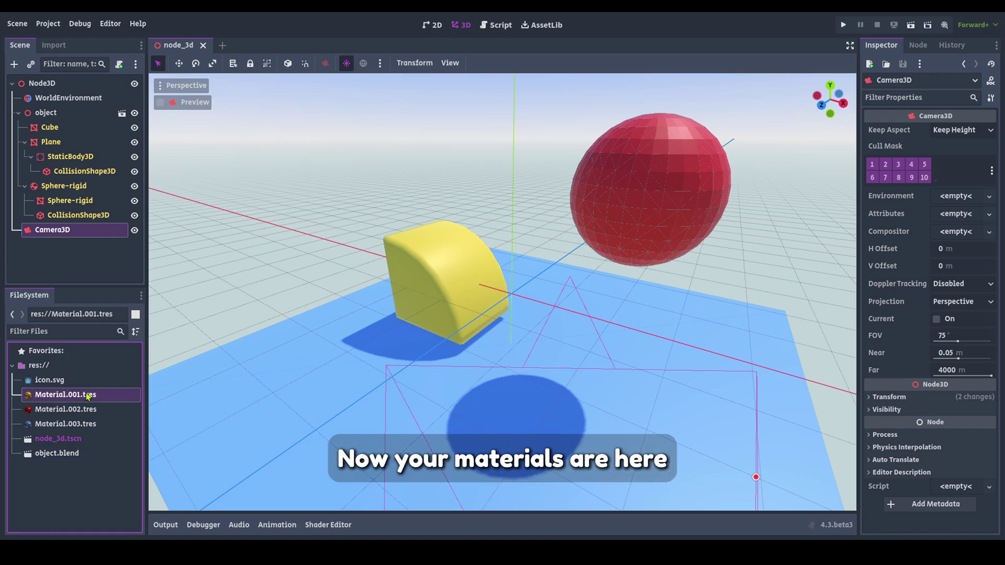
key(Down)
key(Down)
click(88, 399)
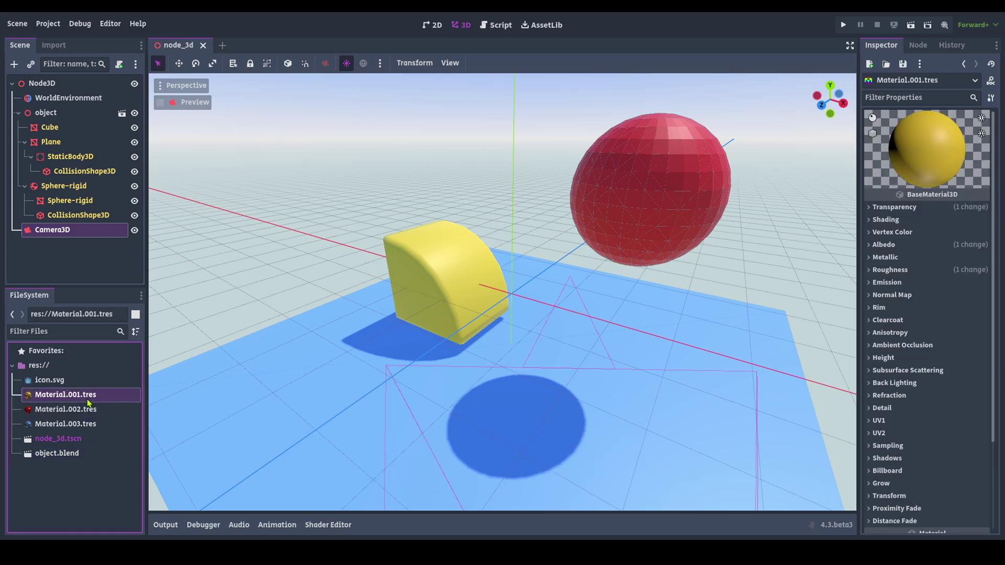
drag(864, 252, 822, 252)
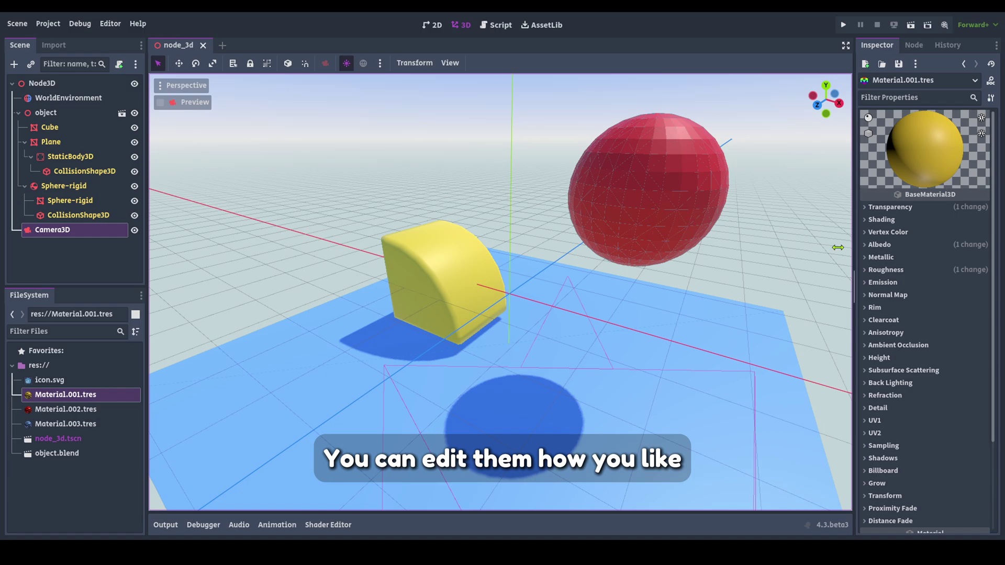
click(843, 245)
click(922, 258)
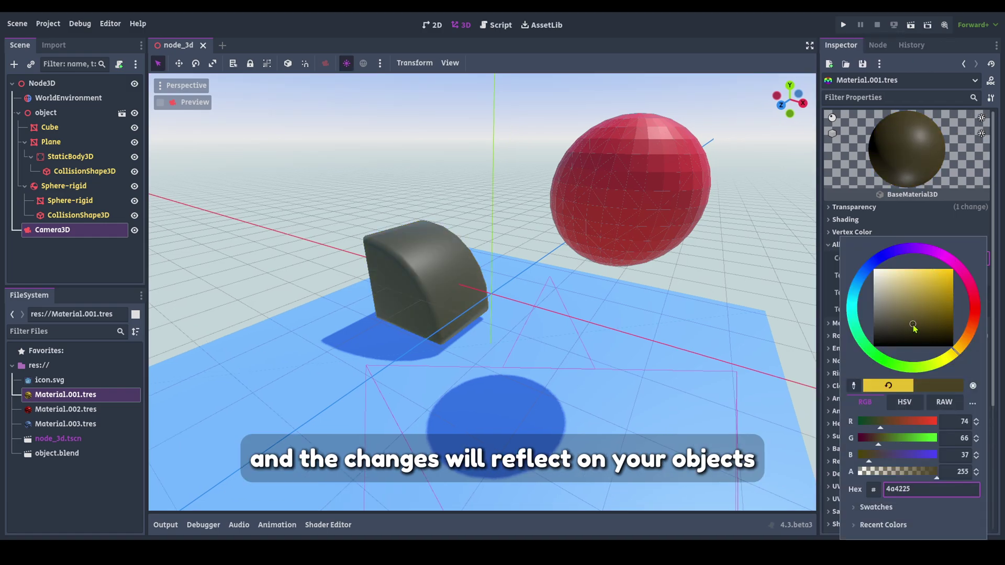